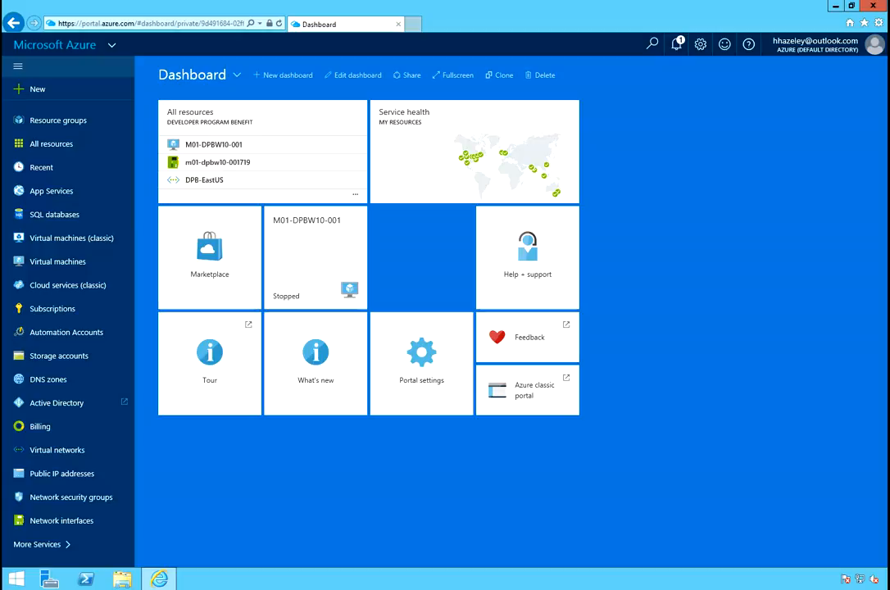
Create a new resource group named dvideoRG1.
{"action": "left_click", "coordinate": [66, 123]}
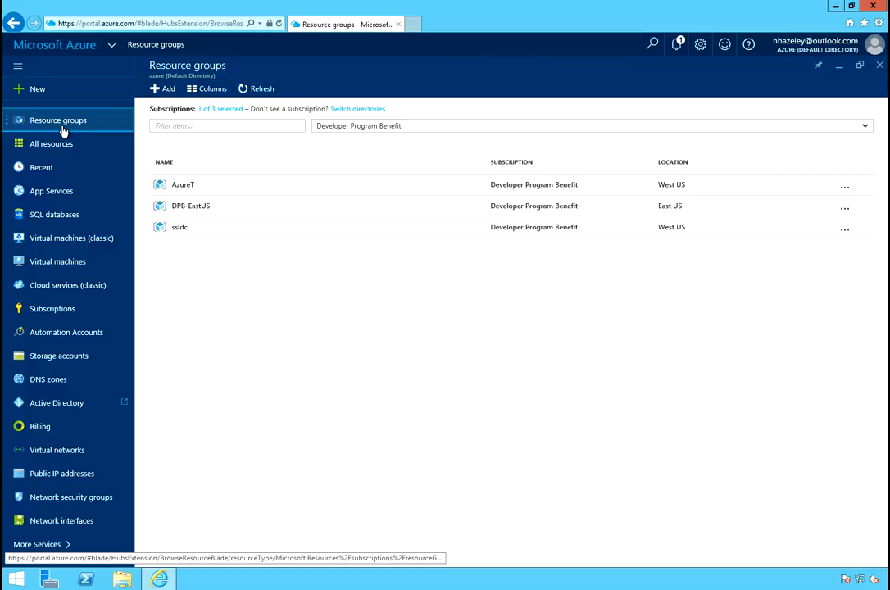
{"action": "left_click", "coordinate": [169, 92]}
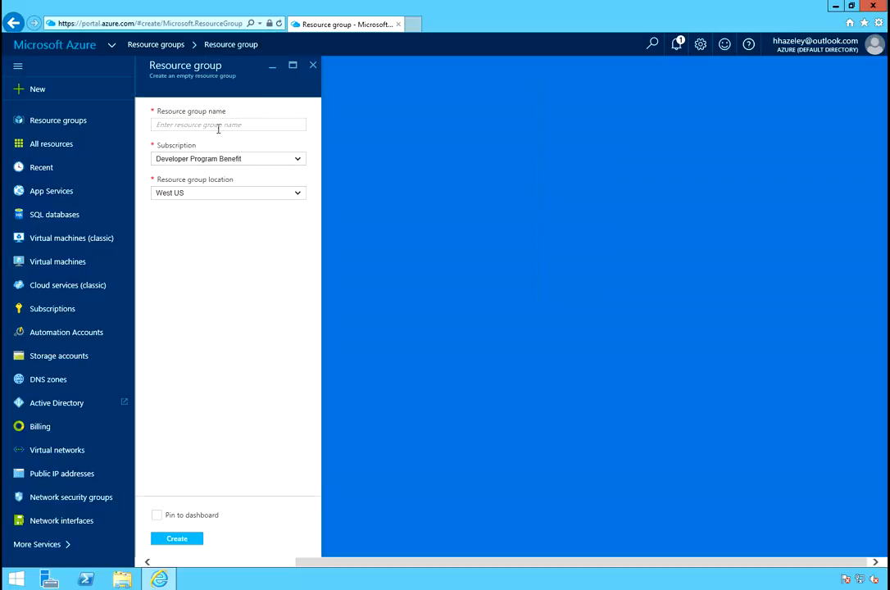
{"action": "left_click", "coordinate": [218, 126]}
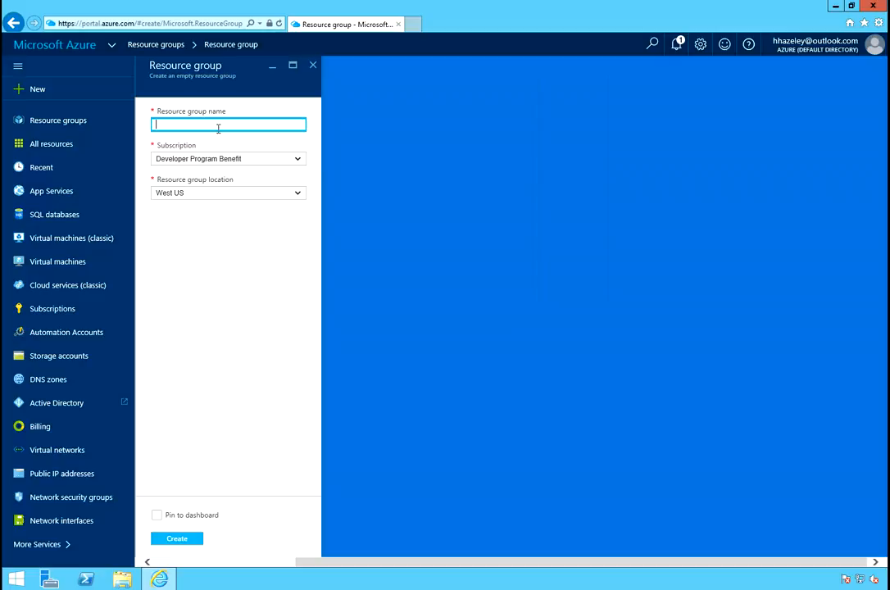
{"action": "type", "text": "dvidea"}
{"action": "key", "text": "BackSpace"}
{"action": "key", "text": "BackSpace"}
{"action": "type", "text": "eoRG1"}
{"action": "left_click", "coordinate": [184, 546]}
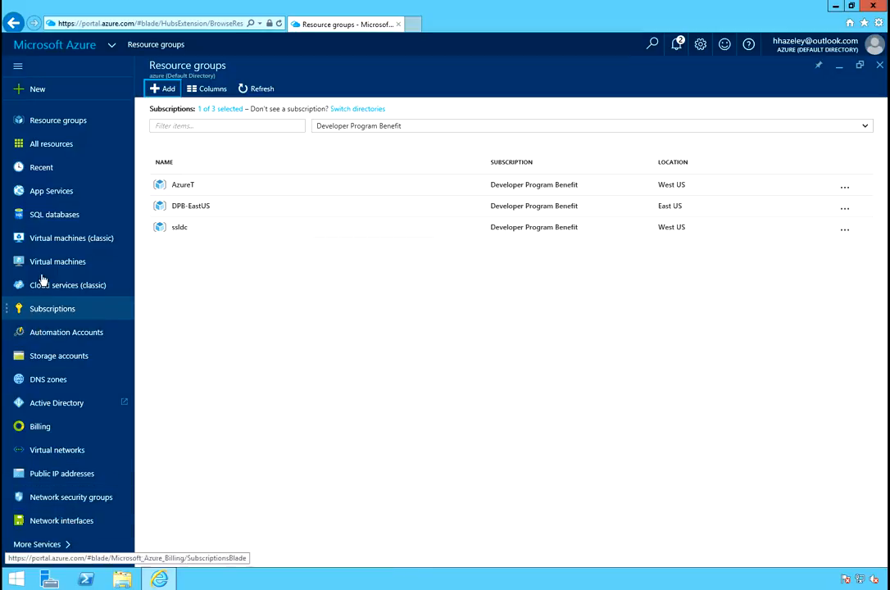
Start adding a new storage account and name it dvideostore1.
{"action": "left_click", "coordinate": [47, 364]}
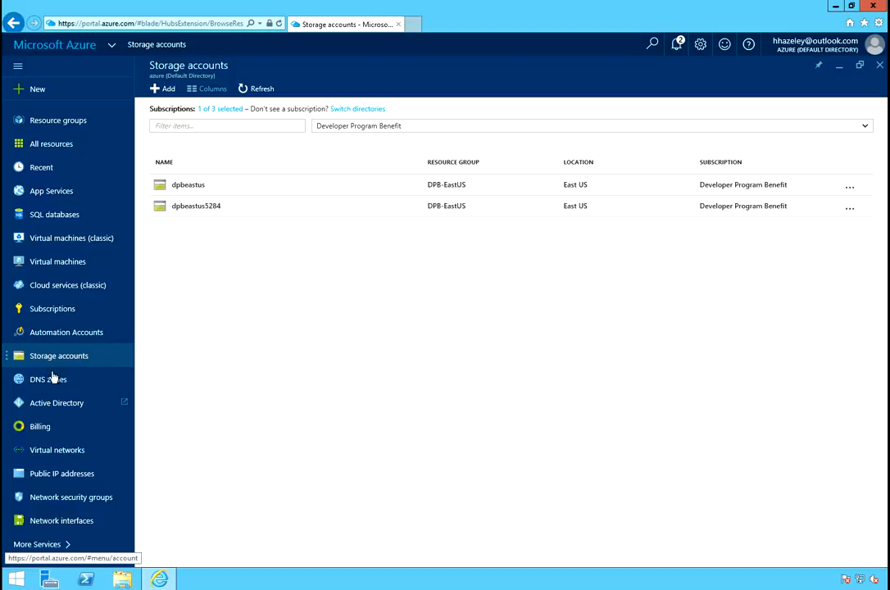
{"action": "left_click", "coordinate": [163, 90]}
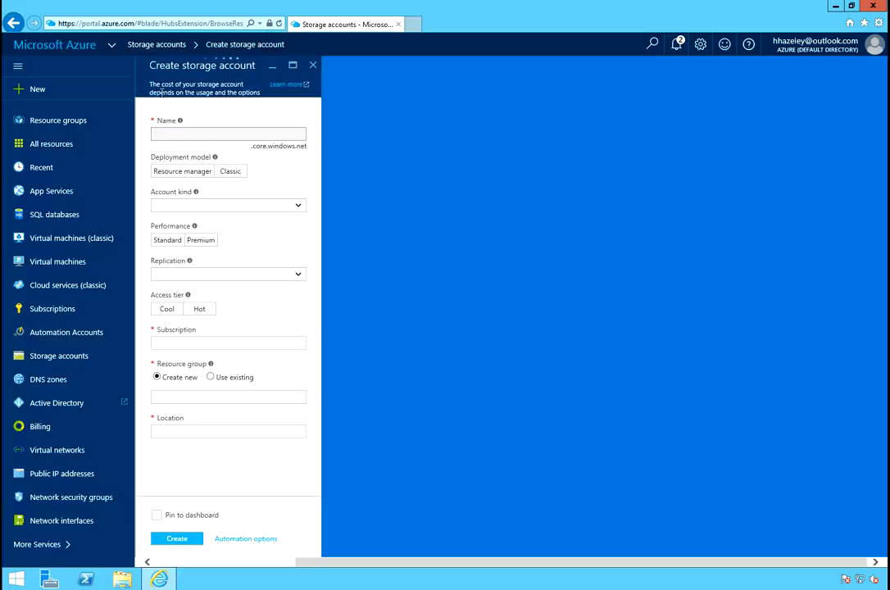
{"action": "left_click", "coordinate": [190, 133]}
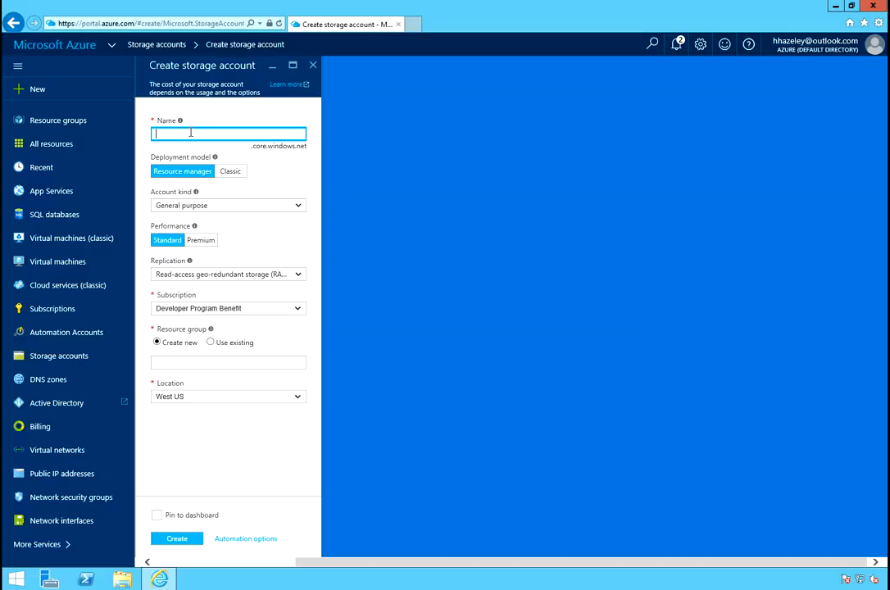
{"action": "type", "text": "dv"}
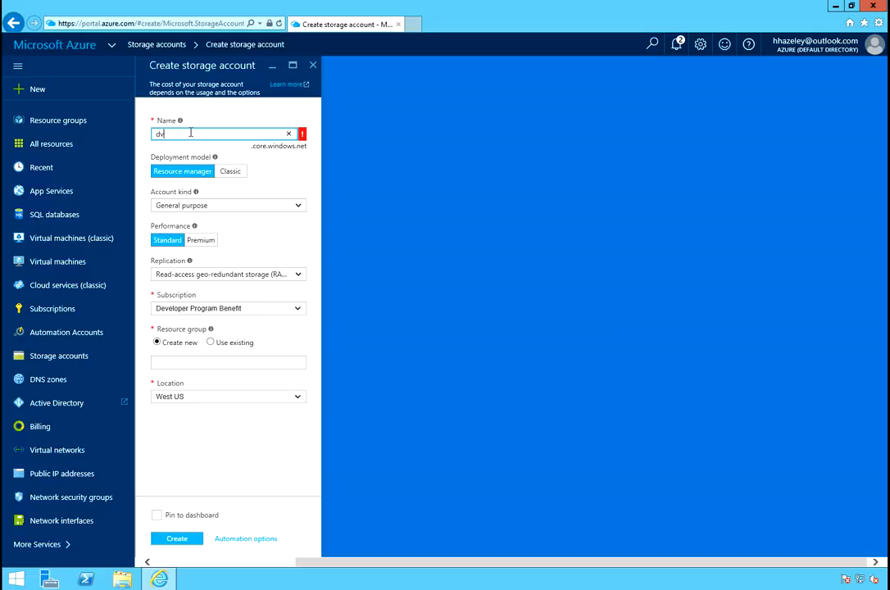
{"action": "type", "text": "ide"}
{"action": "type", "text": "o"}
{"action": "type", "text": "s"}
{"action": "type", "text": "tora"}
{"action": "type", "text": "1"}
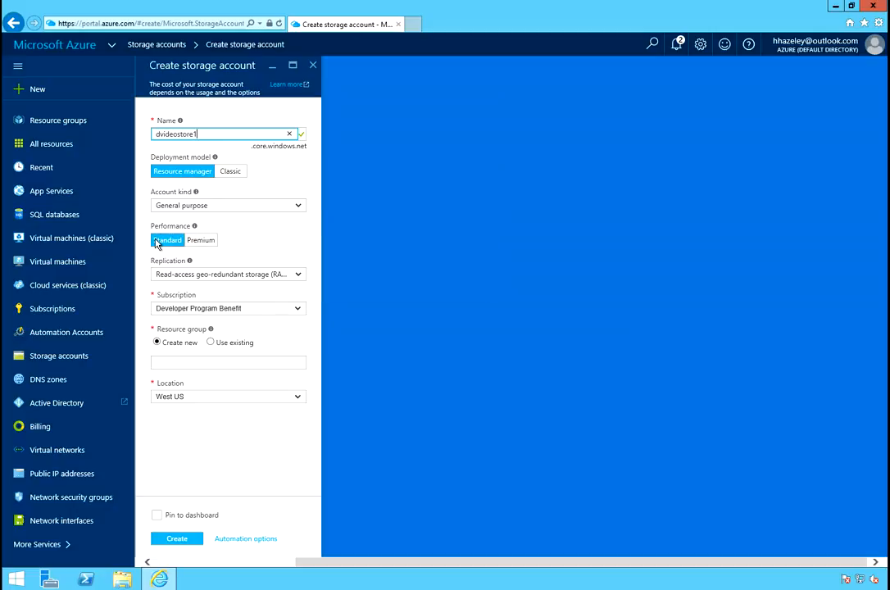
Set the storage account's replication to Locally-redundant storage (LRS).
{"action": "left_click", "coordinate": [681, 46]}
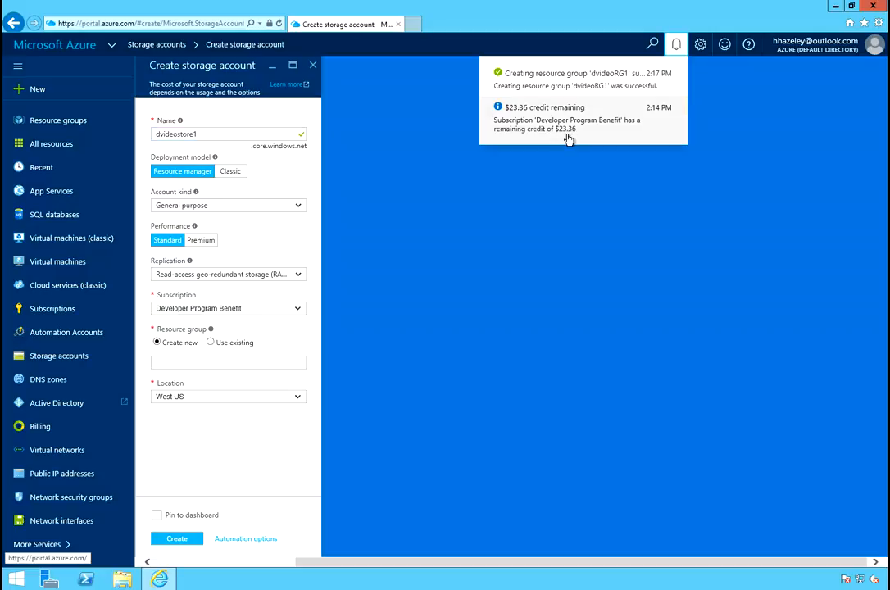
{"action": "left_click", "coordinate": [234, 243]}
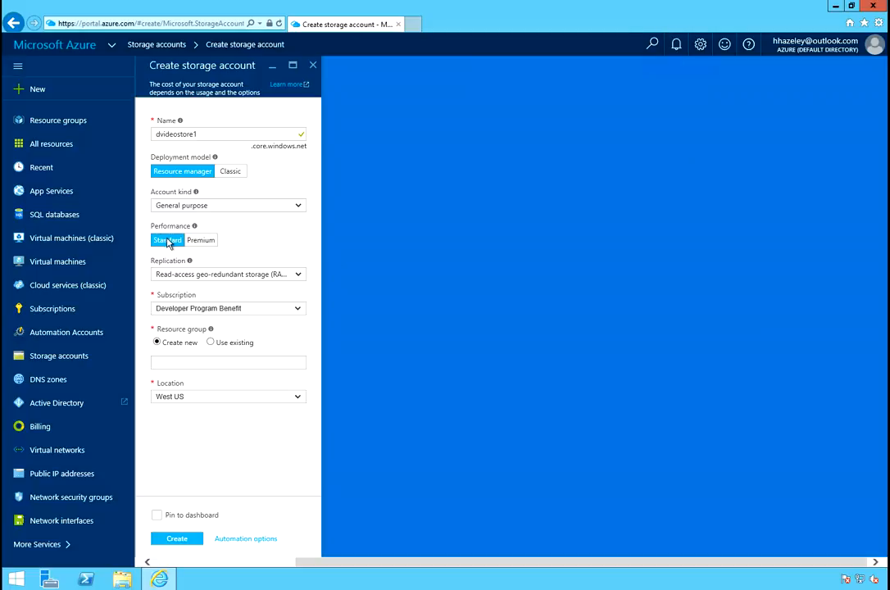
{"action": "left_click", "coordinate": [212, 276]}
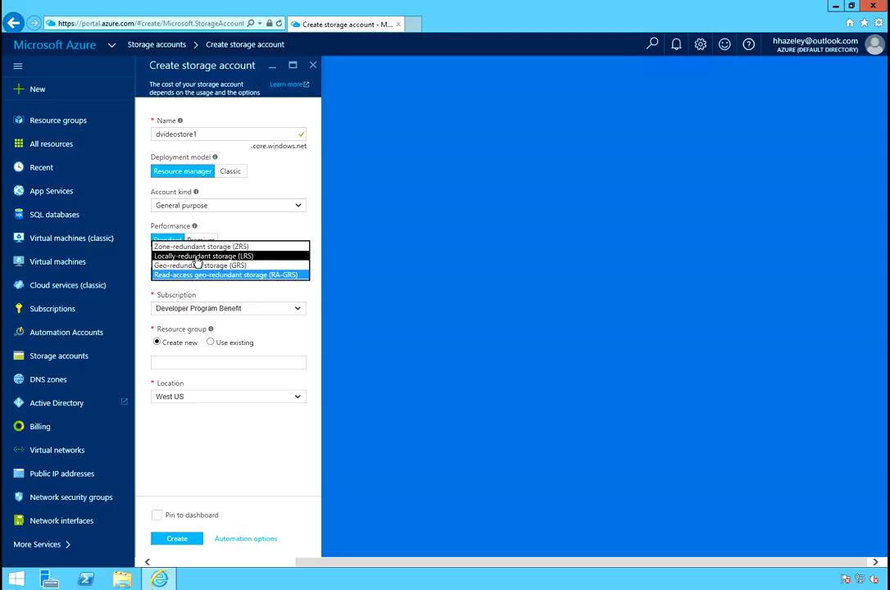
{"action": "left_click", "coordinate": [196, 256]}
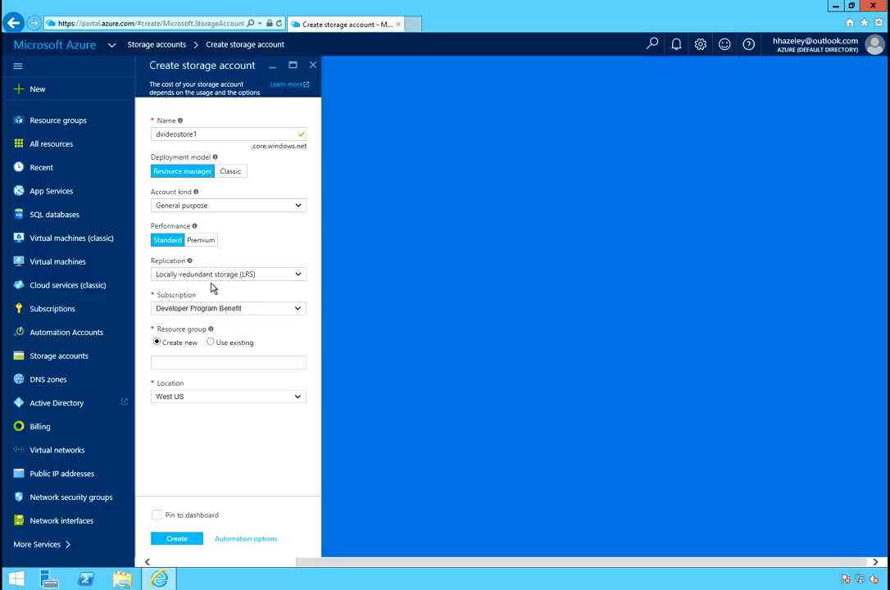
{"action": "left_click", "coordinate": [212, 277]}
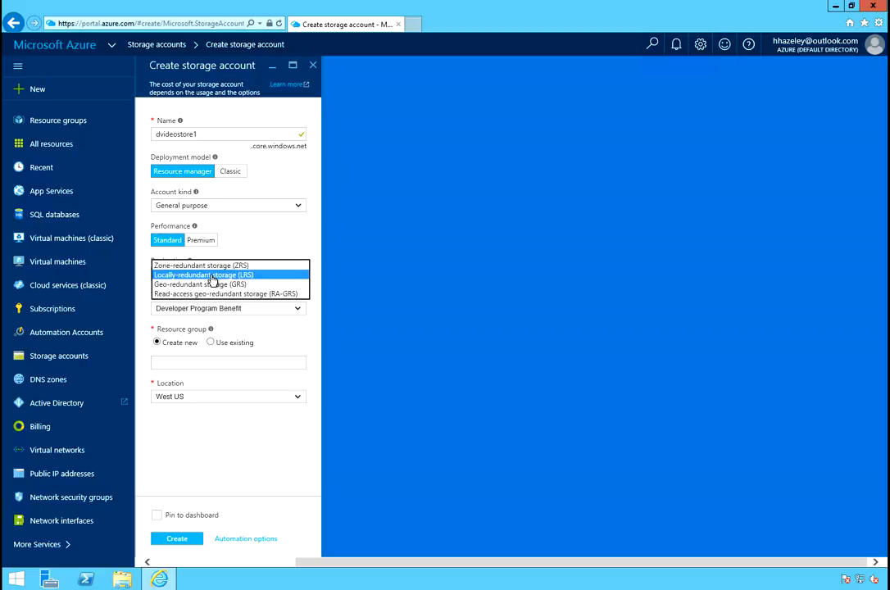
{"action": "left_click", "coordinate": [212, 277]}
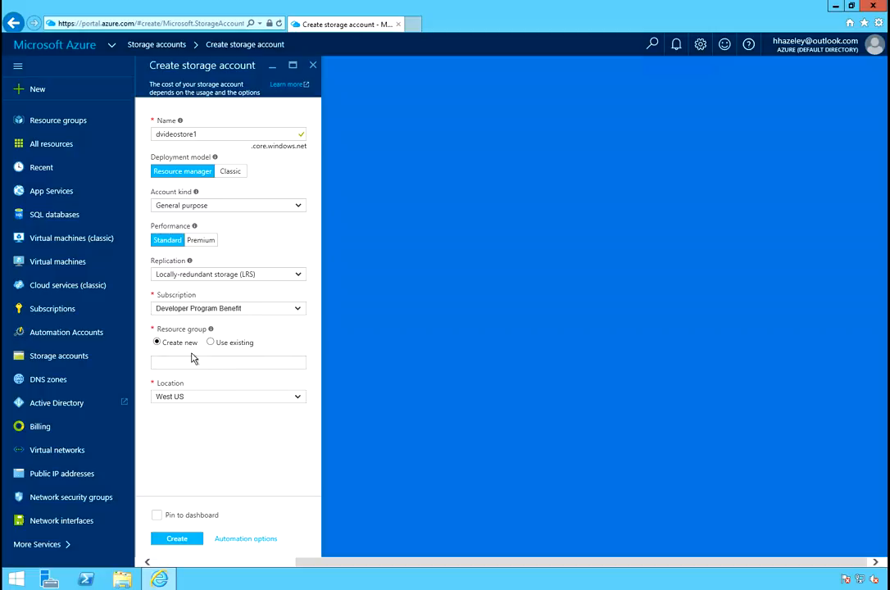
Assign the storage account to the existing resource group dvideoRG1 and create it.
{"action": "left_click", "coordinate": [232, 343]}
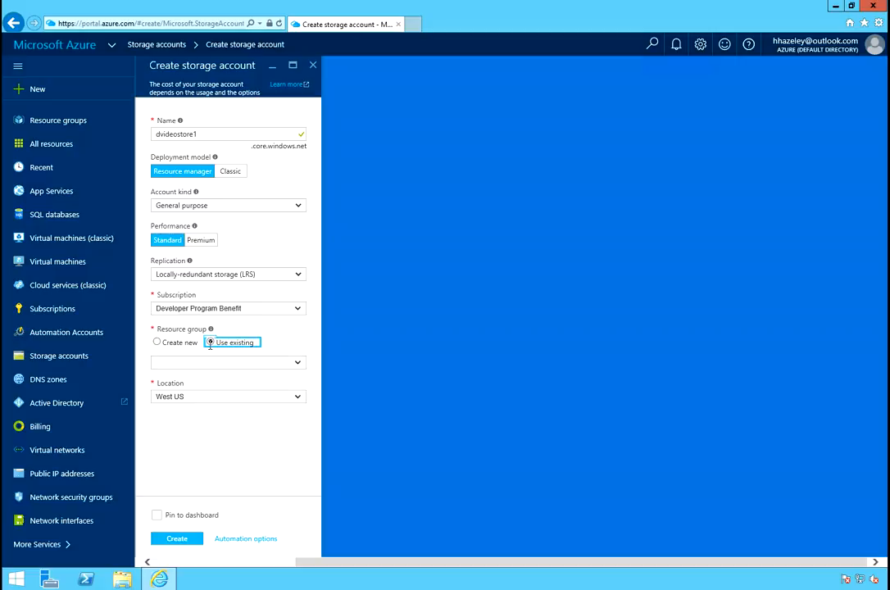
{"action": "left_click", "coordinate": [289, 365]}
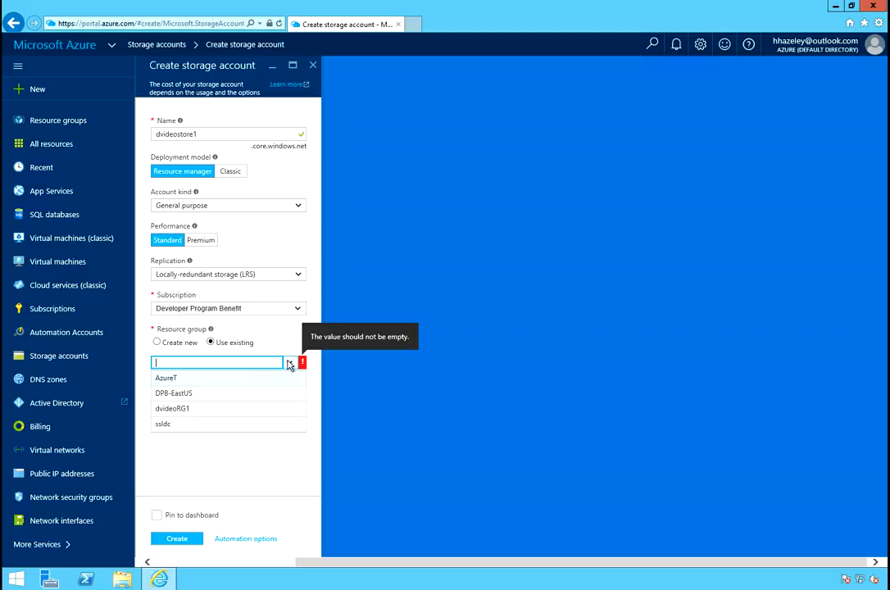
{"action": "left_click", "coordinate": [179, 410]}
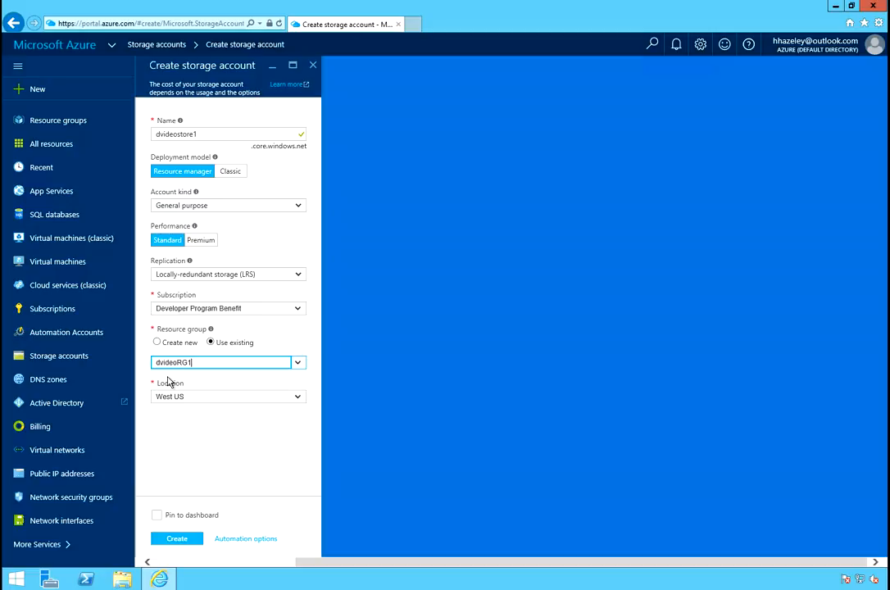
{"action": "left_click", "coordinate": [185, 540]}
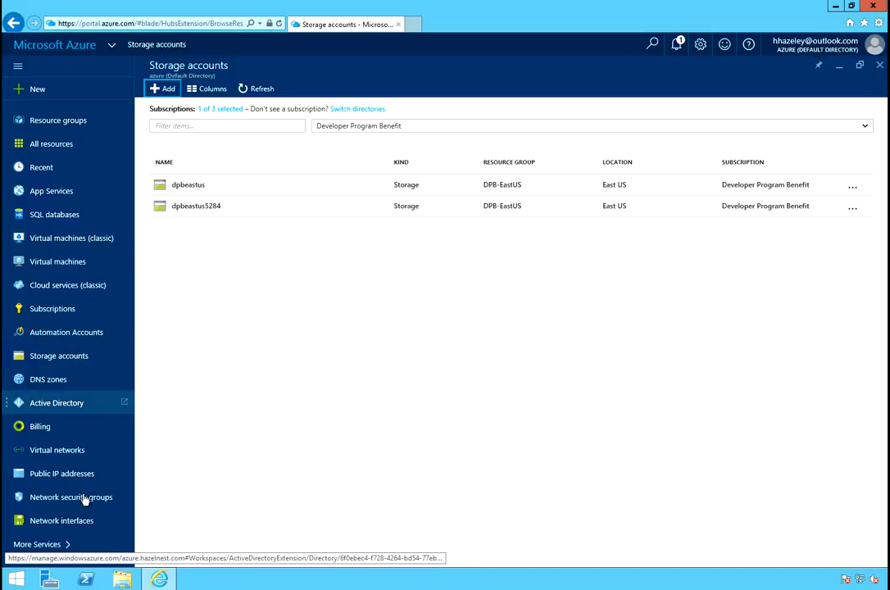
{"action": "left_click", "coordinate": [64, 451]}
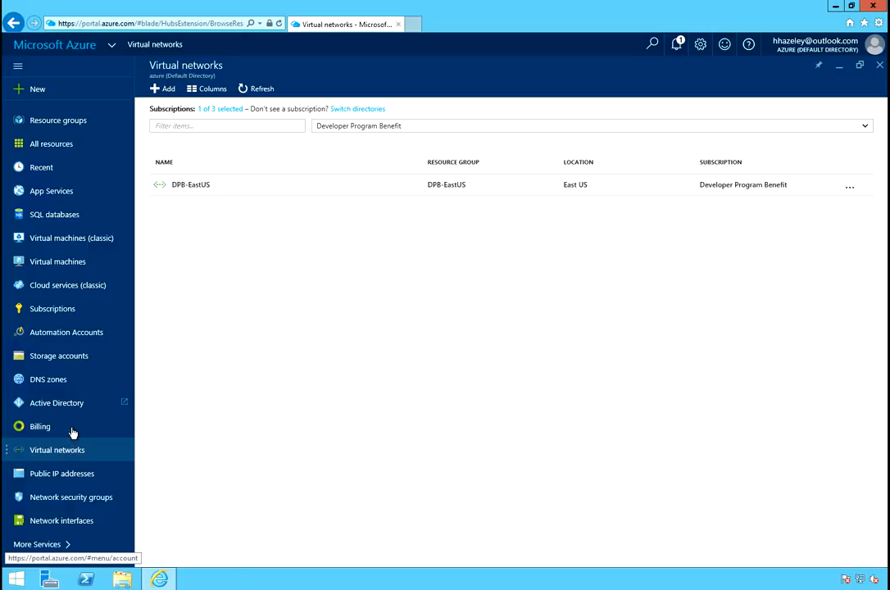
{"action": "left_click", "coordinate": [165, 88]}
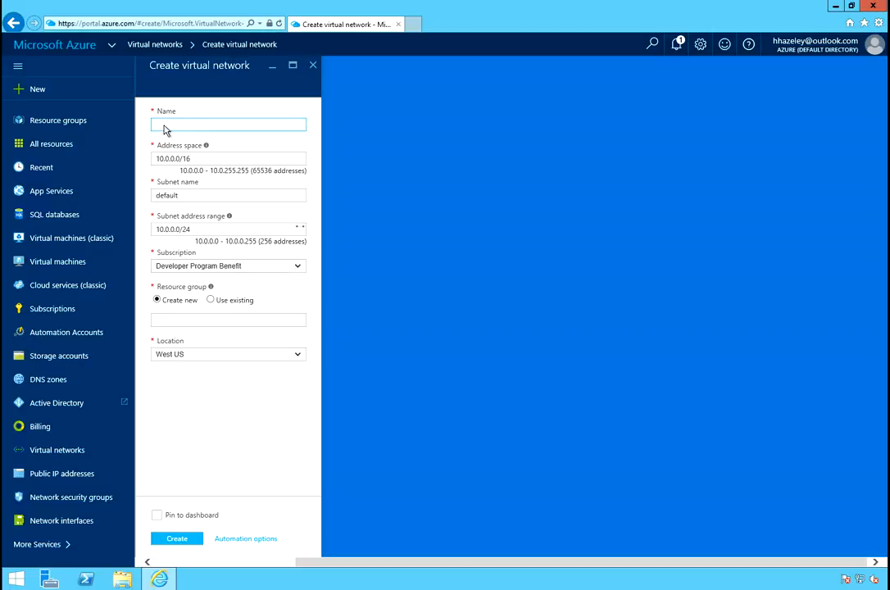
{"action": "left_click", "coordinate": [165, 125]}
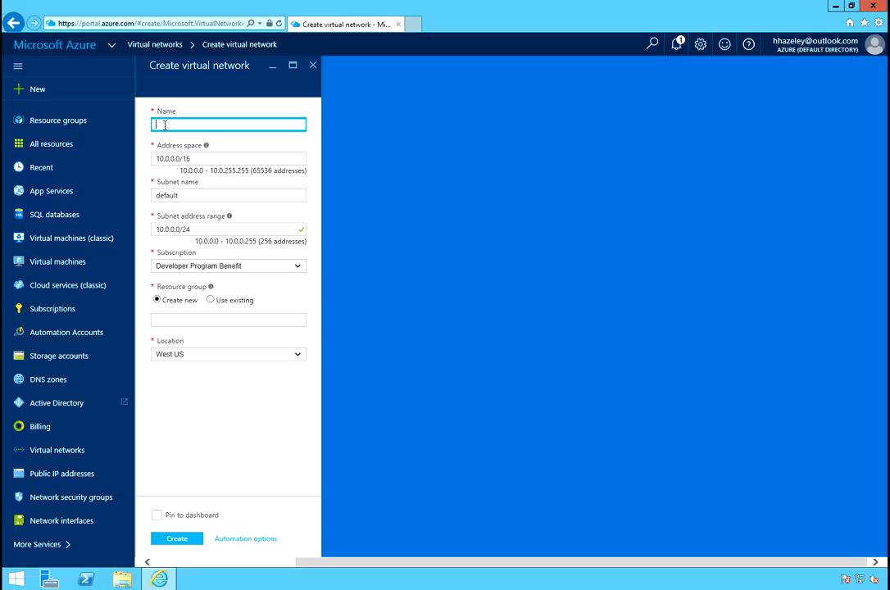
{"action": "type", "text": "dvideo"}
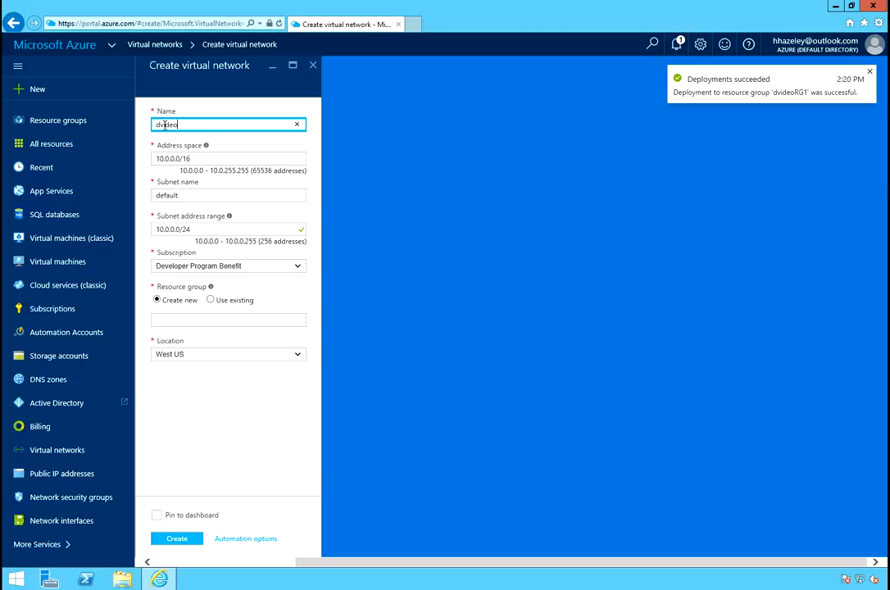
{"action": "type", "text": "VNet"}
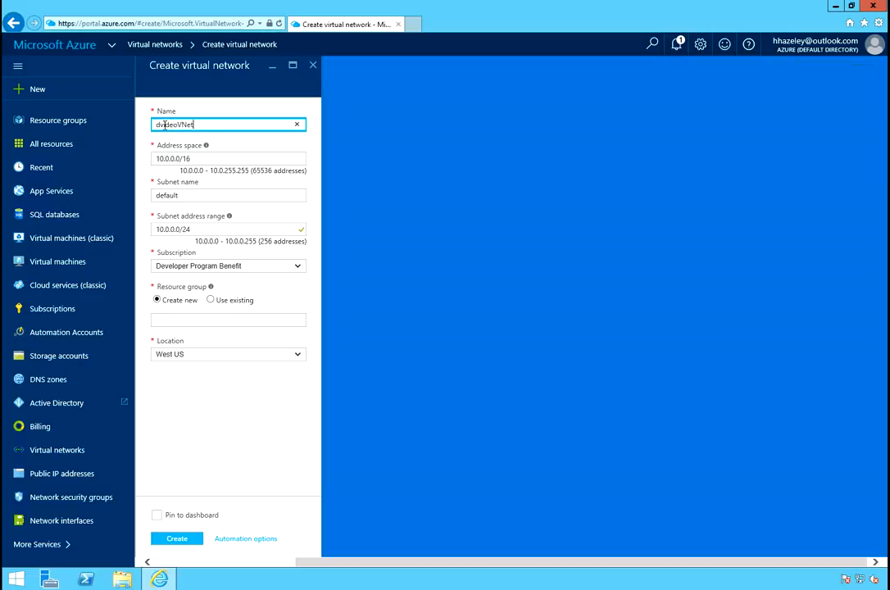
{"action": "type", "text": "1"}
{"action": "key", "text": "Tab"}
{"action": "key", "text": "Tab"}
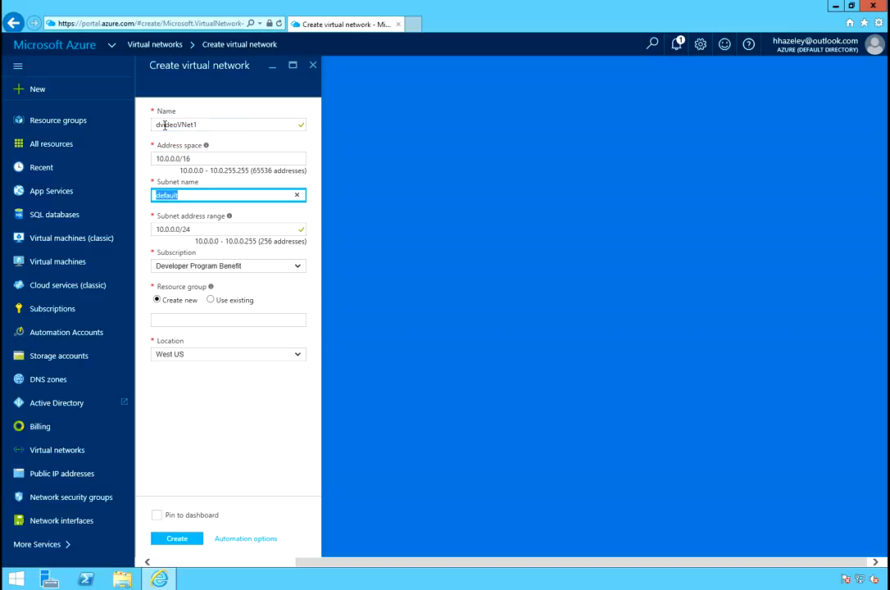
{"action": "left_click_drag", "start_coordinate": [222, 125], "coordinate": [163, 125]}
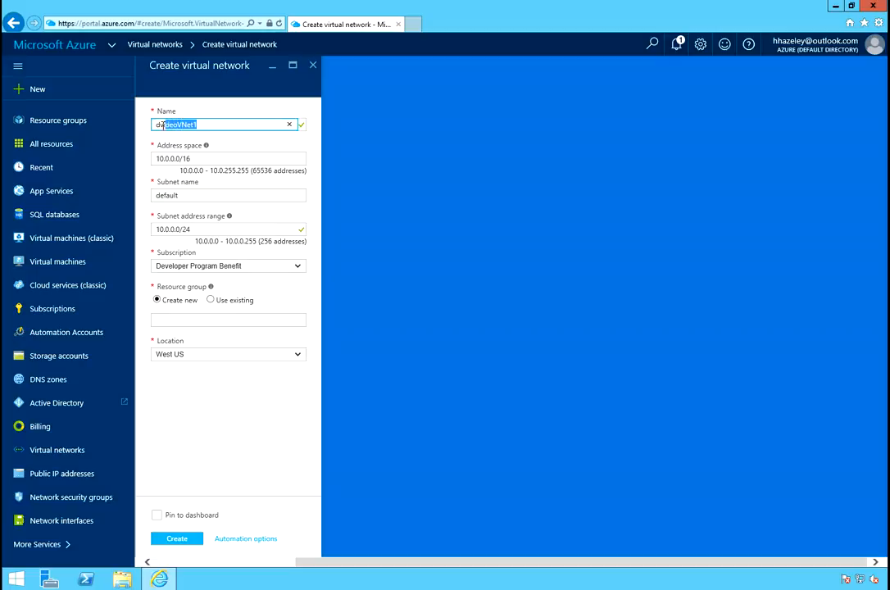
{"action": "left_click", "coordinate": [188, 195]}
{"action": "left_click_drag", "start_coordinate": [189, 195], "coordinate": [121, 197]}
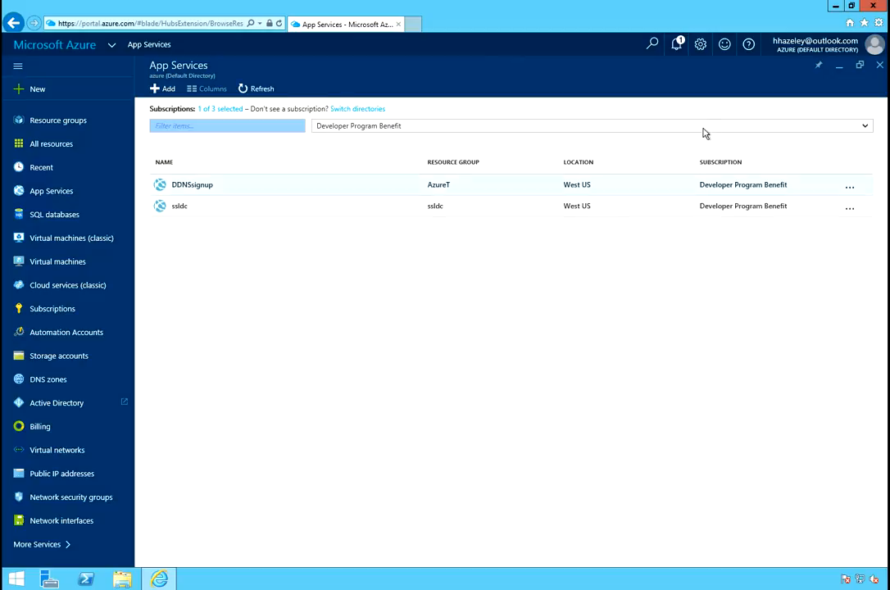
{"action": "left_click", "coordinate": [881, 65]}
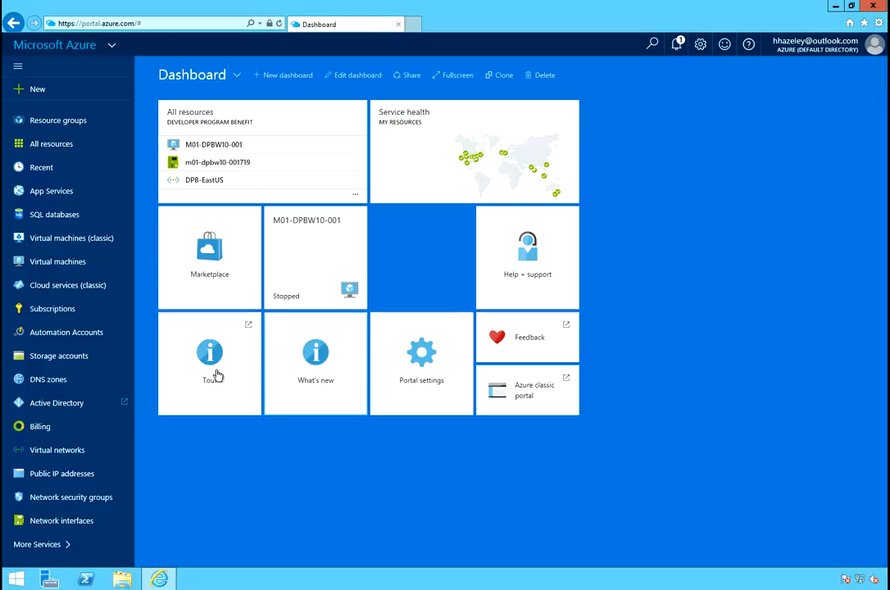
Start adding a new virtual network named dvideoVNet1.
{"action": "left_click", "coordinate": [49, 456]}
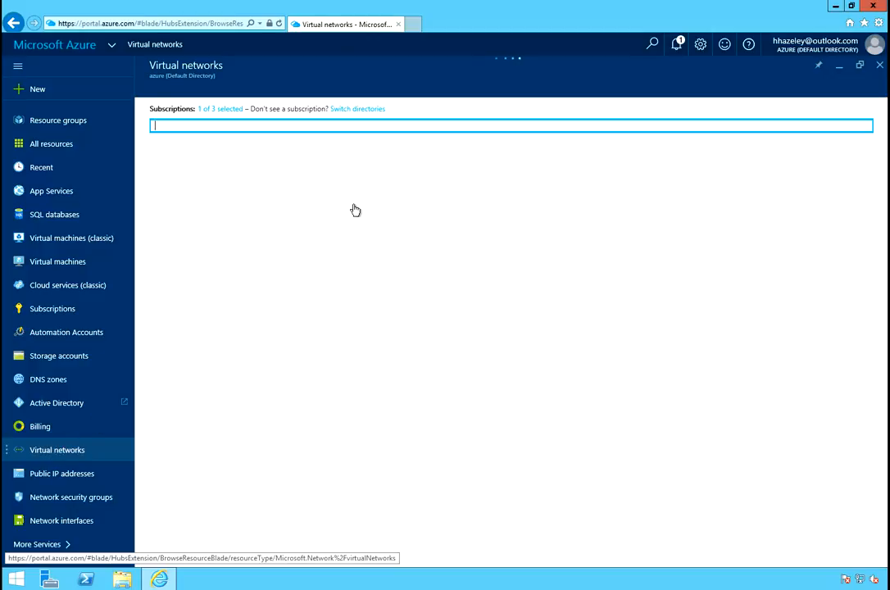
{"action": "left_click", "coordinate": [170, 93]}
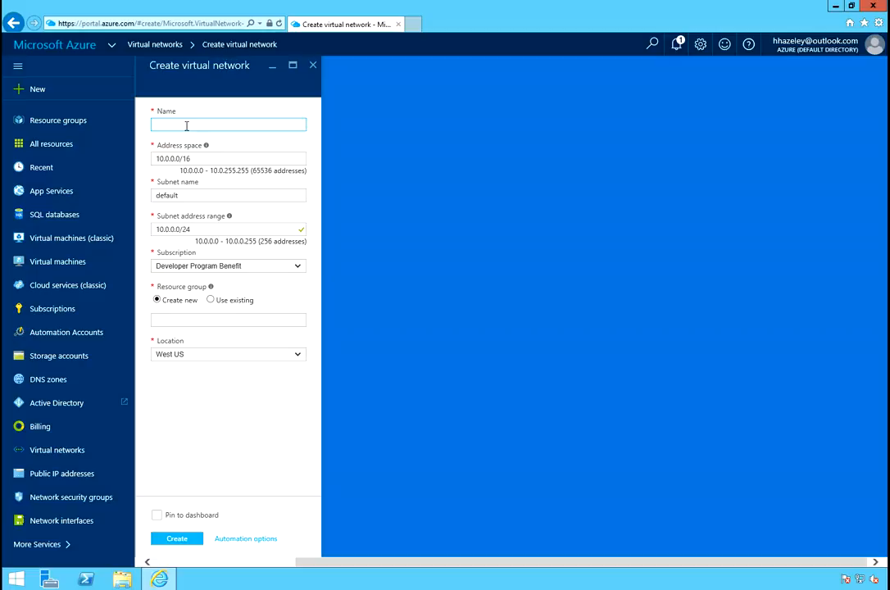
{"action": "left_click", "coordinate": [187, 126]}
{"action": "type", "text": "dvideoVNet1"}
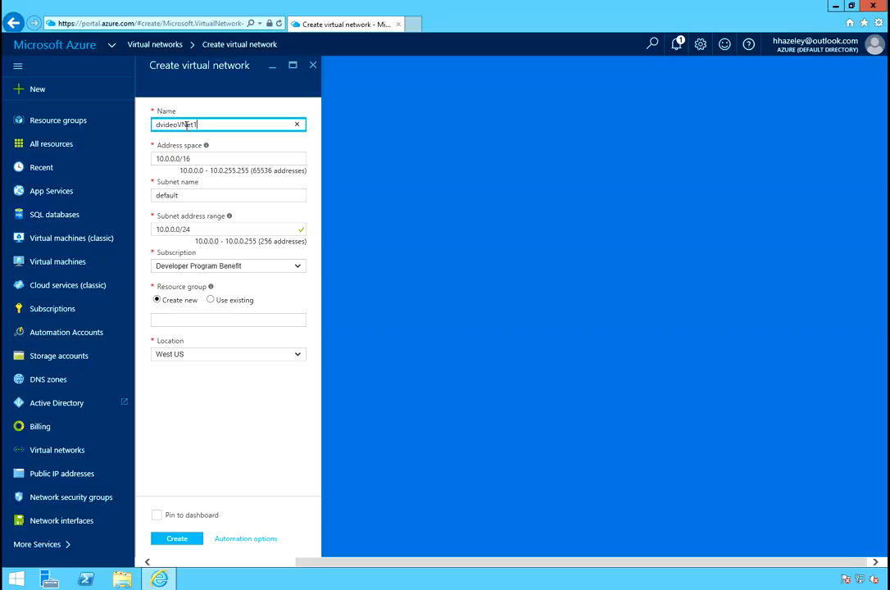
Set the virtual network's subnet name to dvideoVNet1-S1.
{"action": "left_click_drag", "start_coordinate": [192, 194], "coordinate": [159, 196]}
{"action": "type", "text": "dvideoVNet1"}
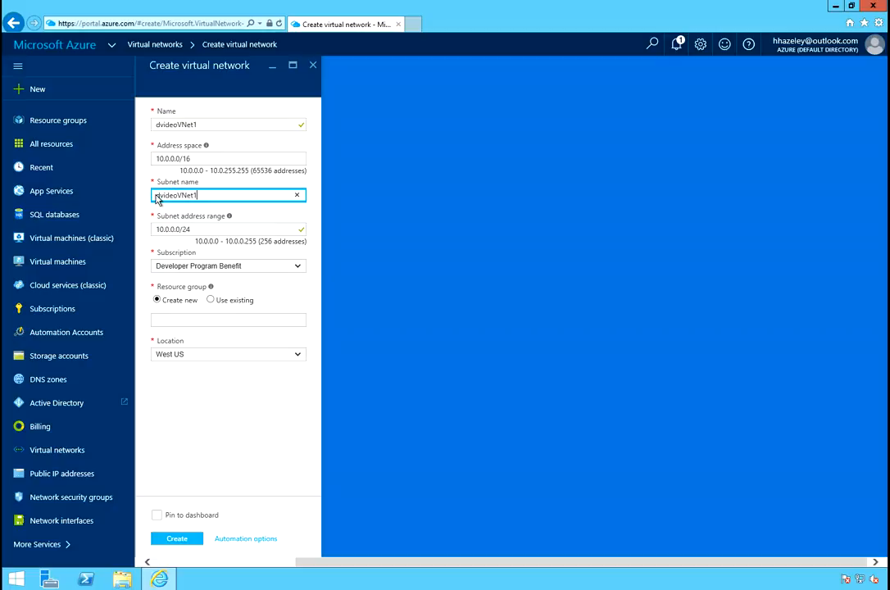
{"action": "type", "text": "-S1"}
Assign the virtual network to the existing resource group dvideoRG1 and create it.
{"action": "left_click", "coordinate": [207, 302]}
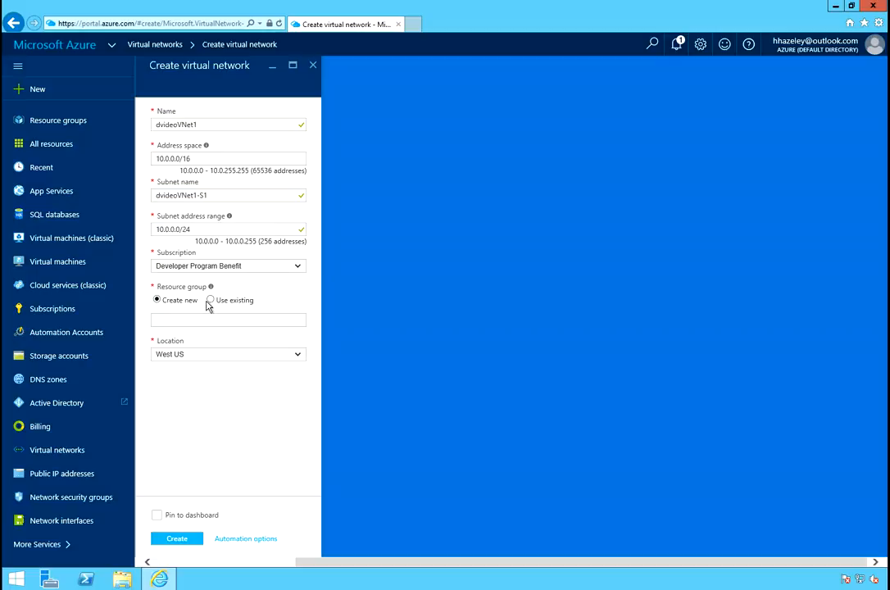
{"action": "left_click", "coordinate": [212, 301]}
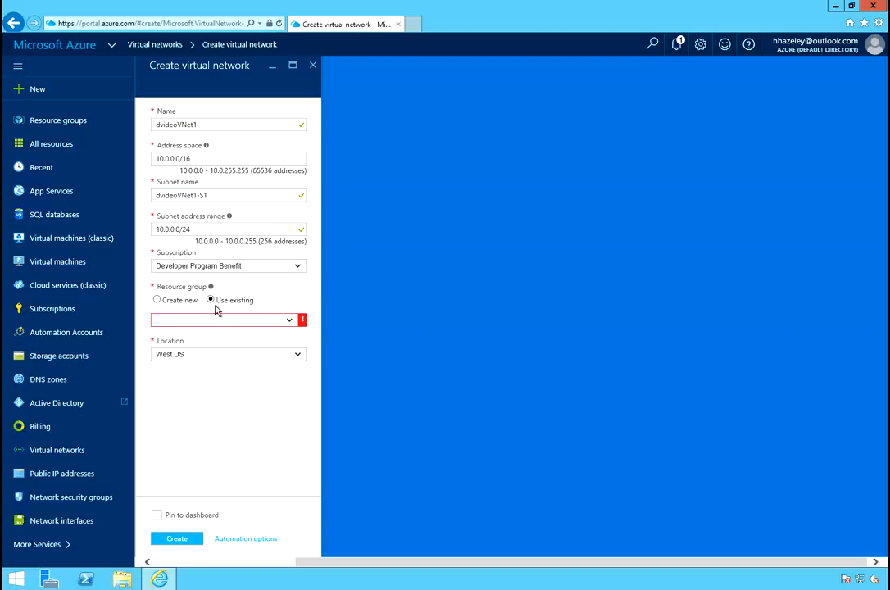
{"action": "left_click", "coordinate": [288, 322]}
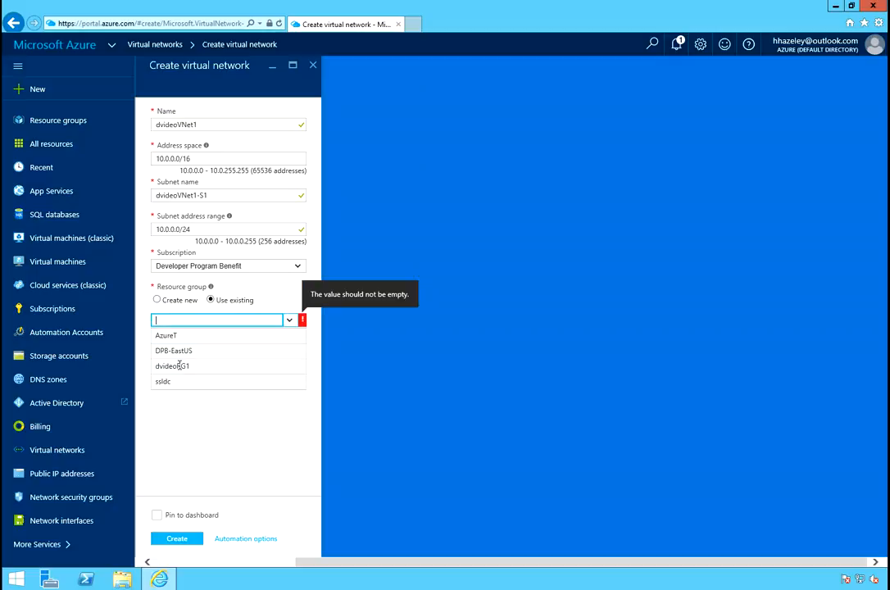
{"action": "left_click", "coordinate": [178, 366]}
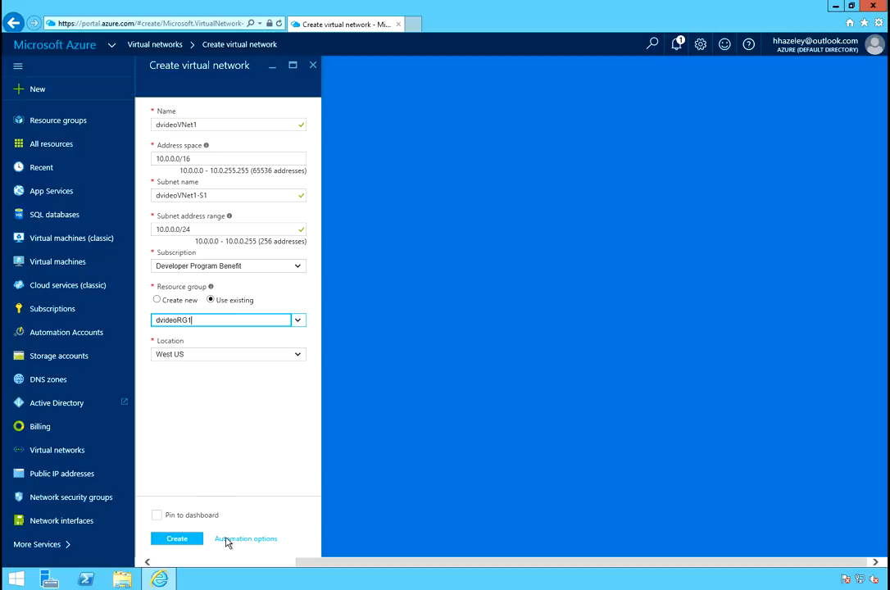
{"action": "left_click", "coordinate": [177, 540]}
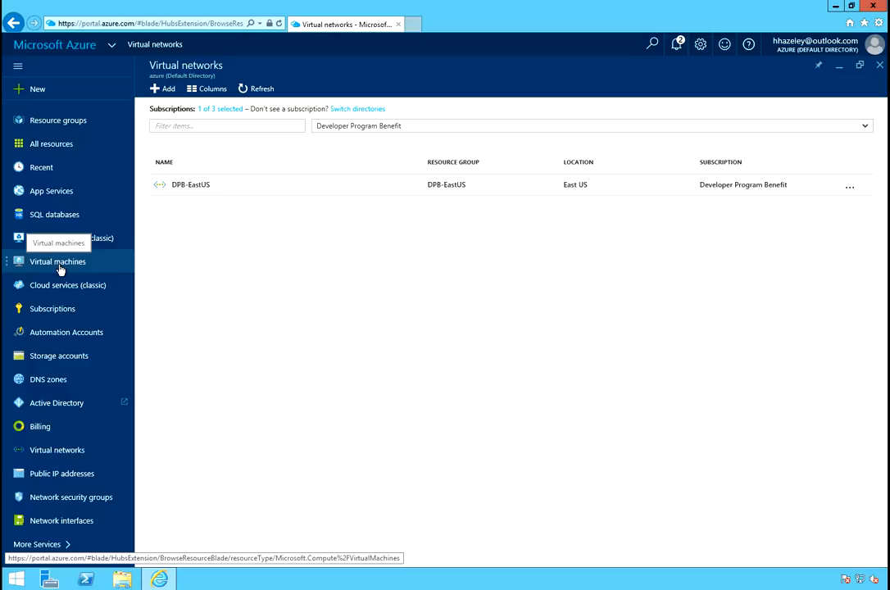
Search the marketplace for windows and start creating a Windows Server 2012 R2 Datacenter virtual machine.
{"action": "left_click", "coordinate": [39, 92]}
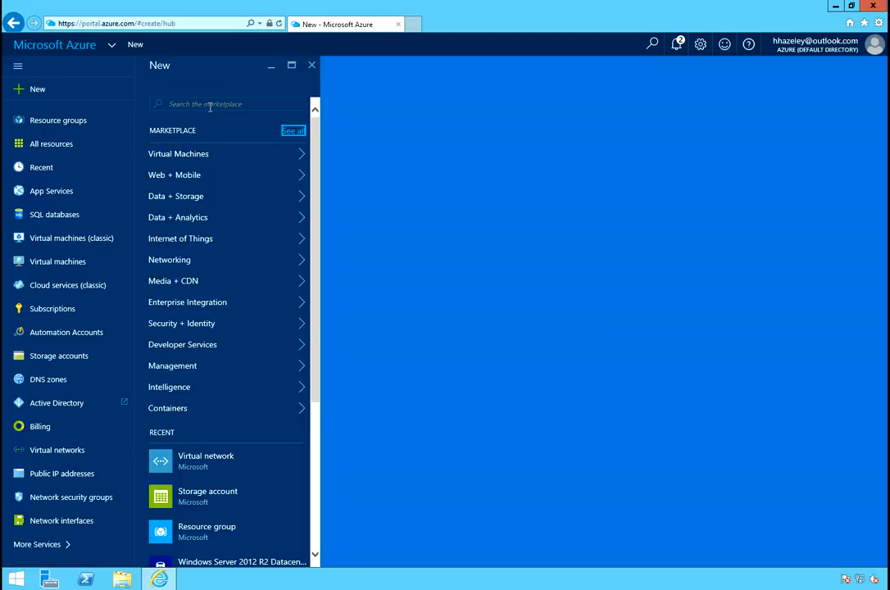
{"action": "left_click", "coordinate": [210, 105]}
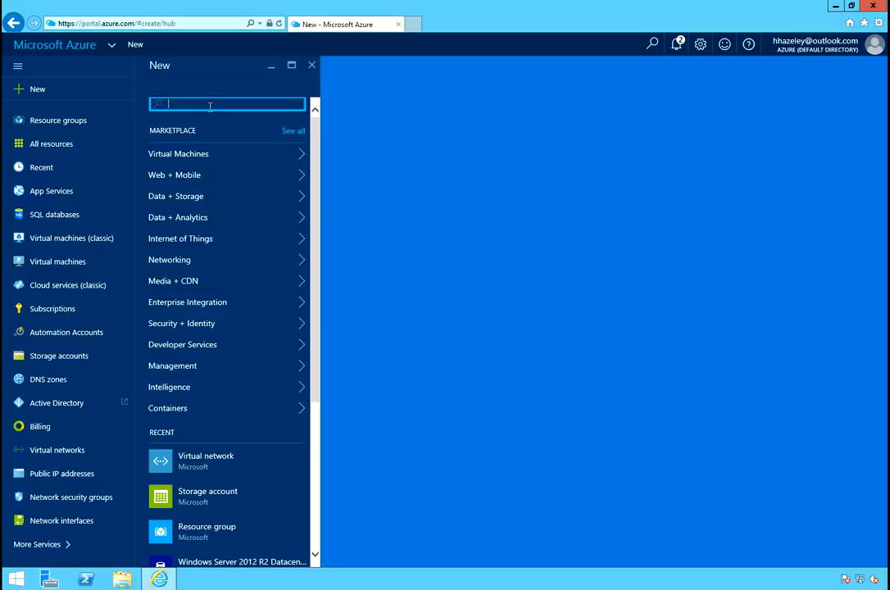
{"action": "type", "text": "windows"}
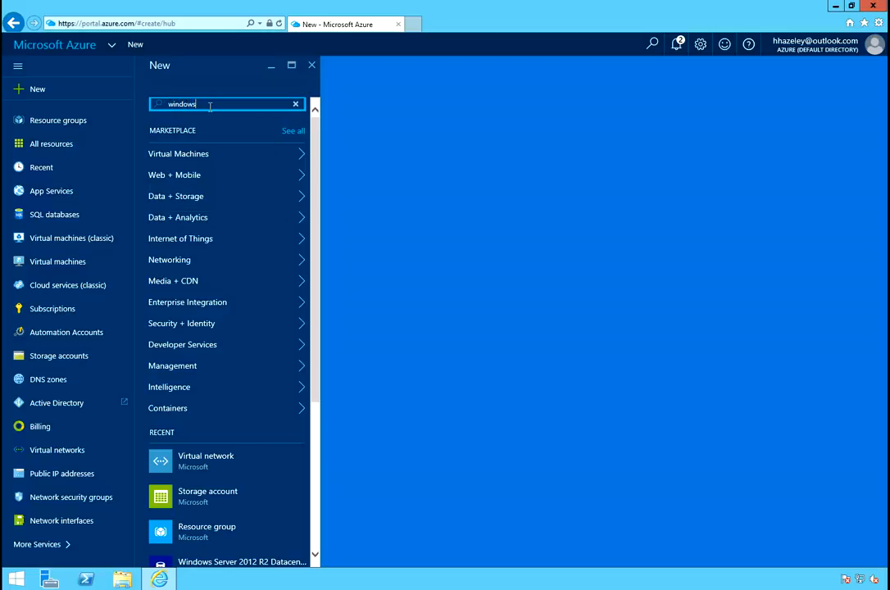
{"action": "key", "text": "Return"}
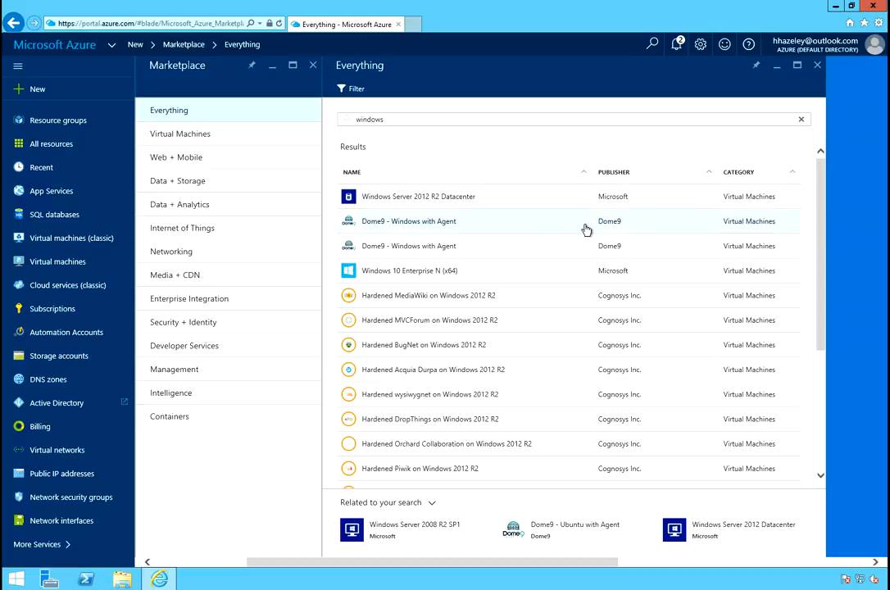
{"action": "scroll", "coordinate": [550, 310], "scroll_direction": "down", "scroll_amount": 3}
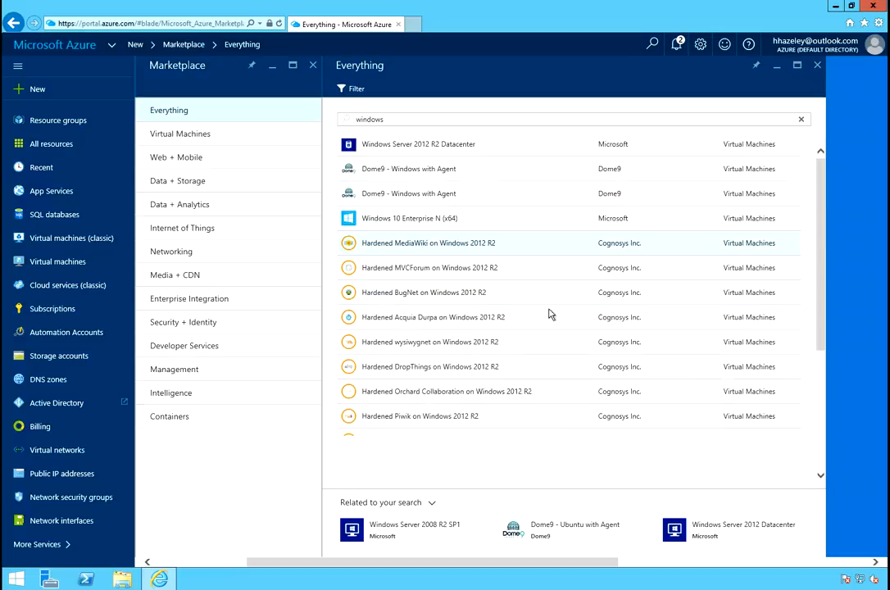
{"action": "scroll", "coordinate": [550, 314], "scroll_direction": "up", "scroll_amount": 3}
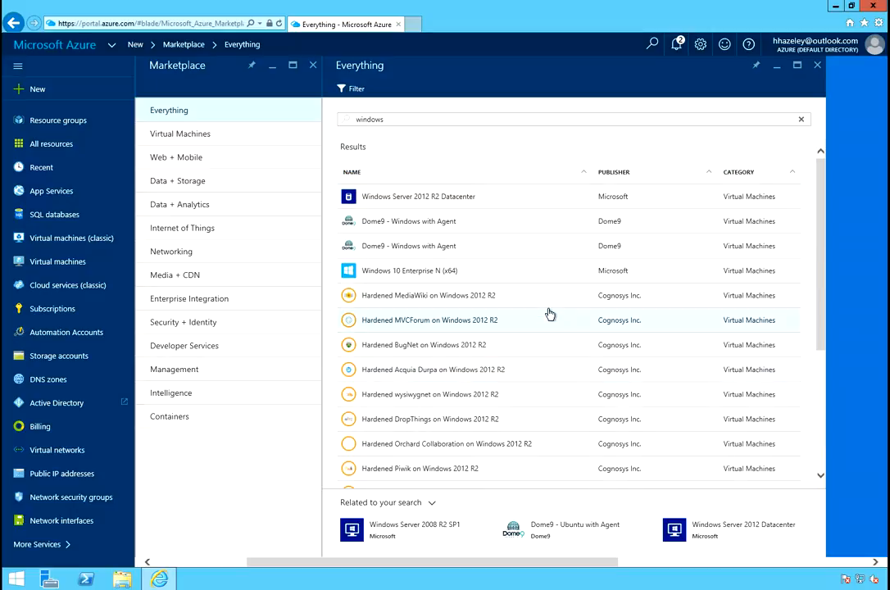
{"action": "left_click", "coordinate": [395, 199]}
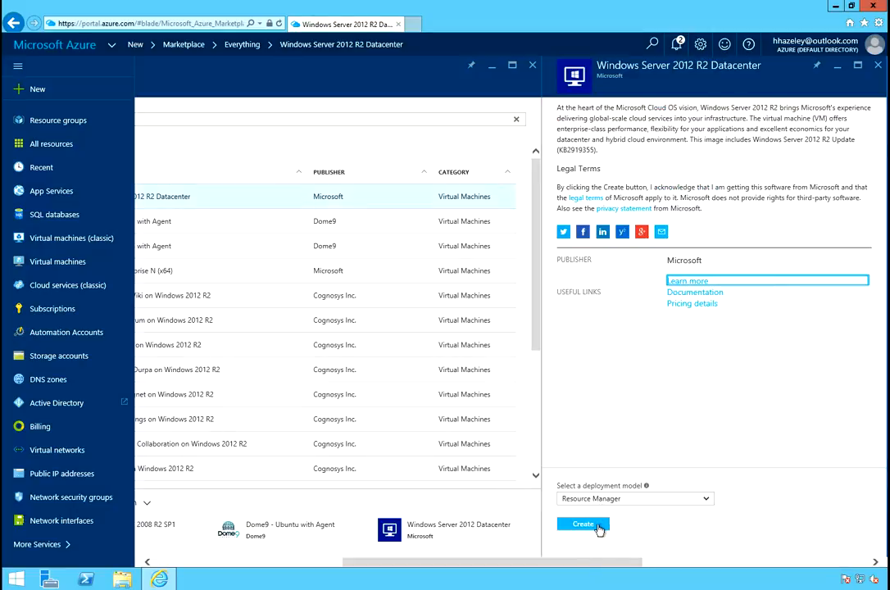
{"action": "left_click", "coordinate": [600, 527]}
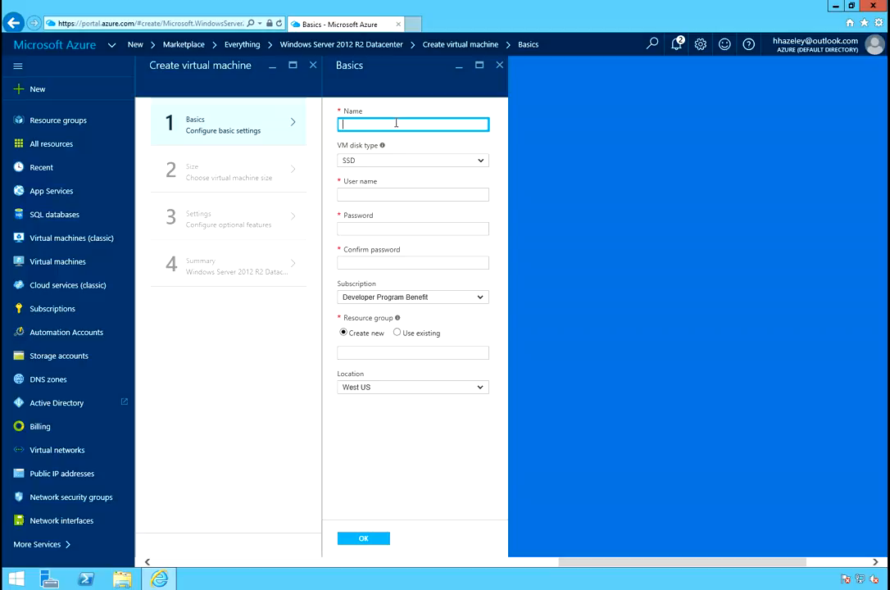
Name the virtual machine DV1-DPBIMG-001 and set its VM disk type to HDD.
{"action": "type", "text": "DV1-DPBIMG-001"}
{"action": "key", "text": "Tab"}
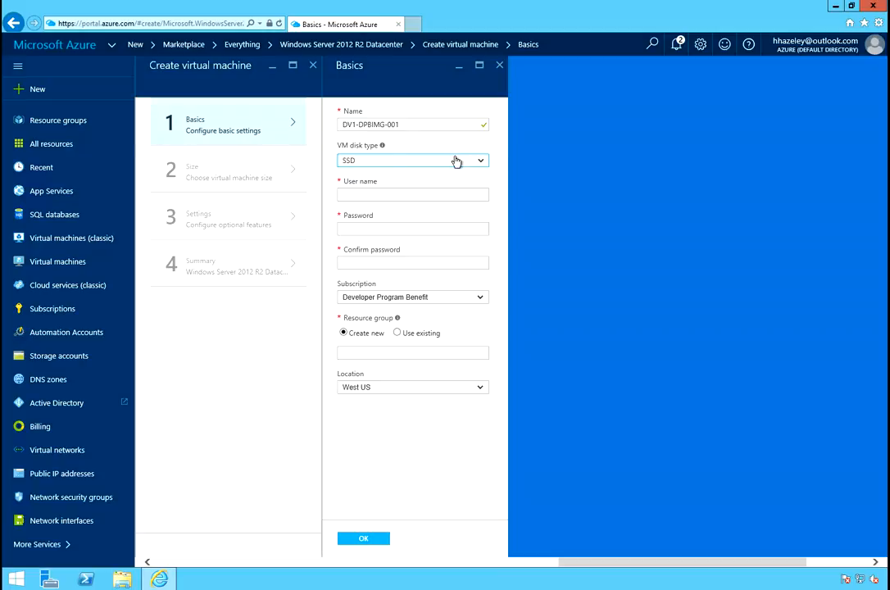
{"action": "left_click", "coordinate": [414, 165]}
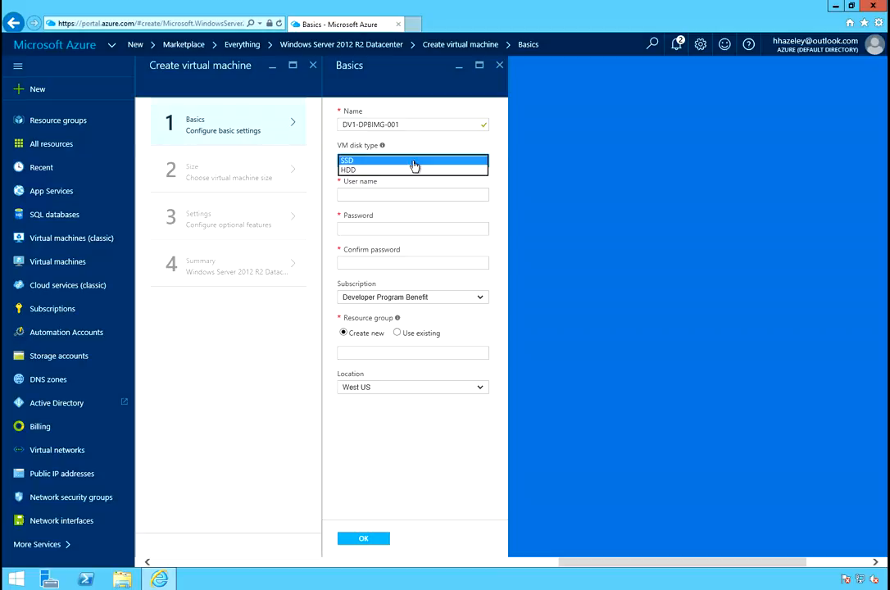
{"action": "left_click", "coordinate": [349, 172]}
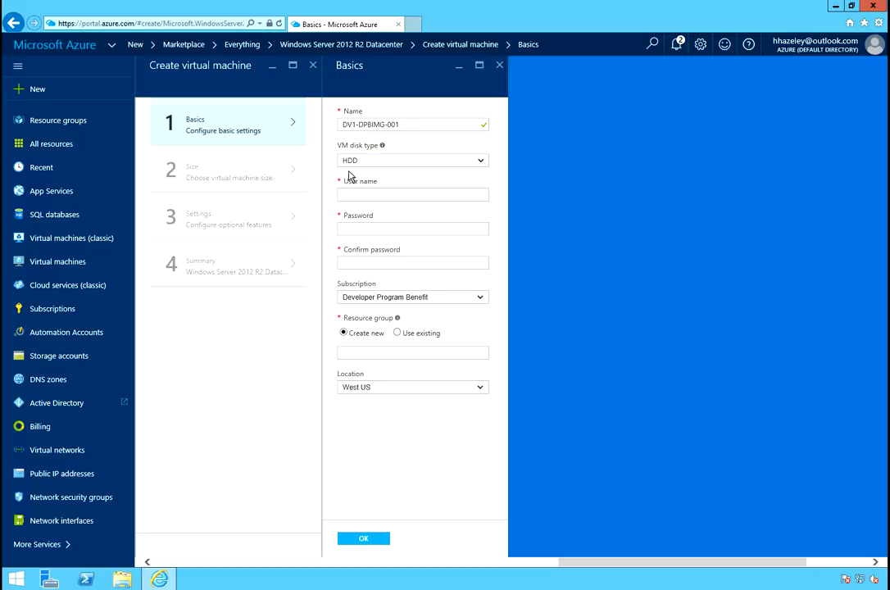
Set the virtual machine's administrator user name to DV1Admin.
{"action": "left_click", "coordinate": [426, 196]}
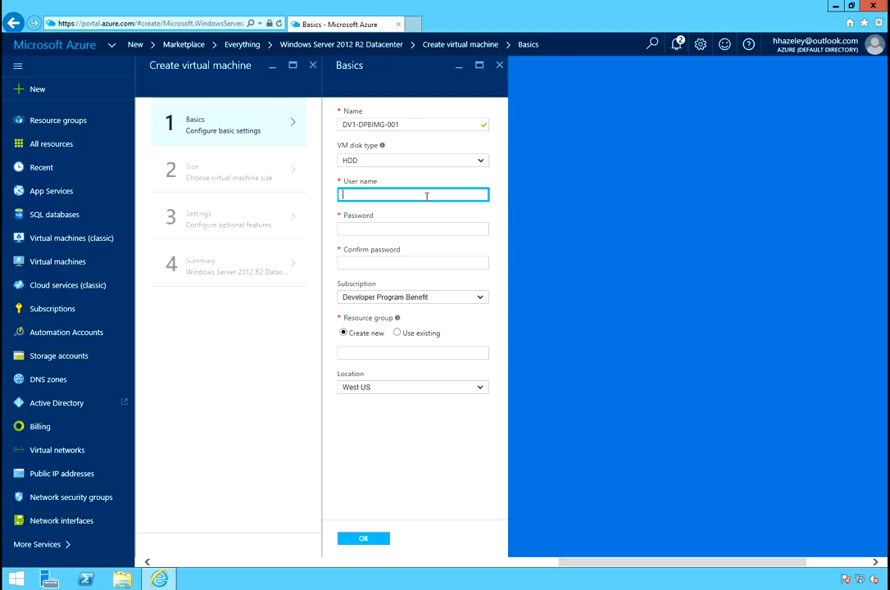
{"action": "type", "text": "DV"}
{"action": "type", "text": "Admin"}
{"action": "key", "text": "Left"}
{"action": "key", "text": "Left"}
{"action": "key", "text": "Left"}
{"action": "key", "text": "Left"}
{"action": "key", "text": "Left"}
{"action": "type", "text": "1"}
{"action": "key", "text": "Tab"}
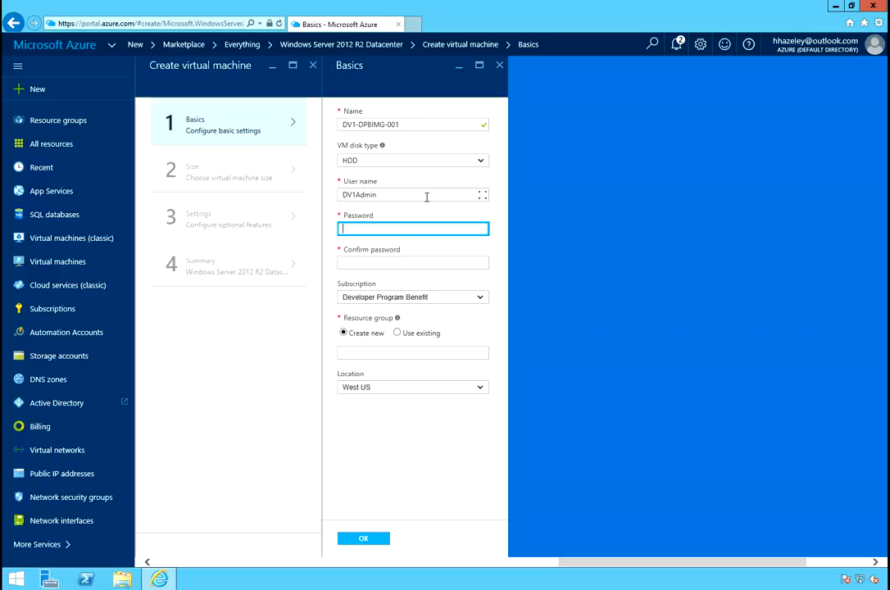
Enter the administrator password and confirm it in the confirmation field.
{"action": "type", "text": "*************"}
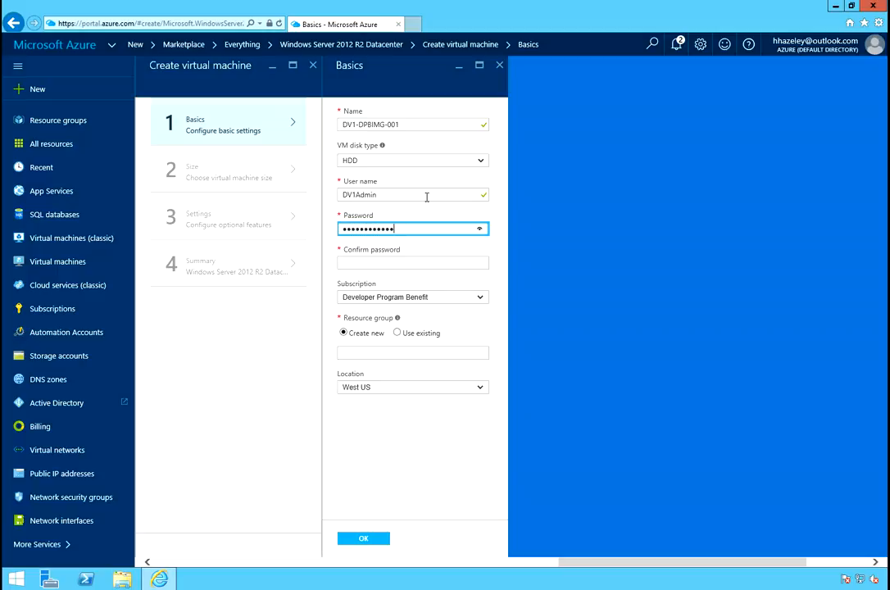
{"action": "key", "text": "Tab"}
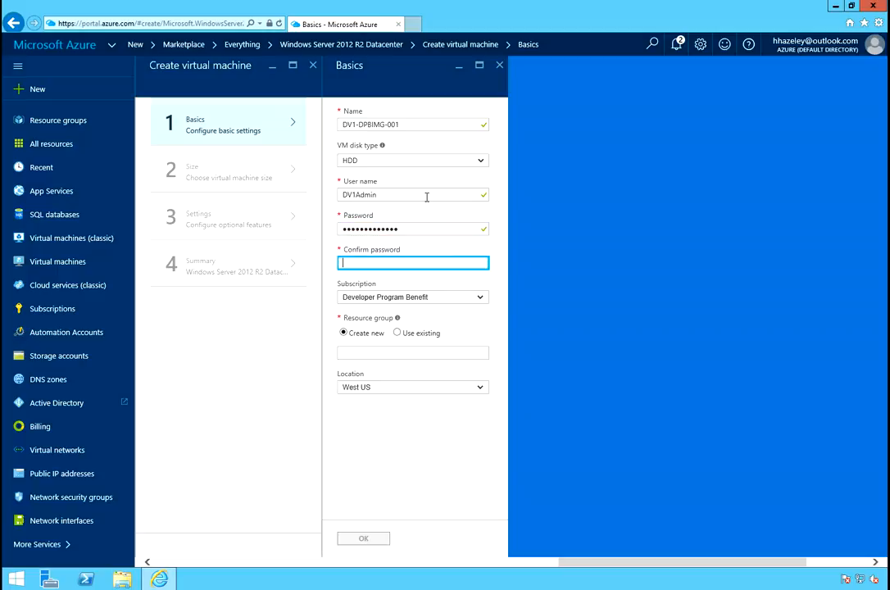
{"action": "type", "text": "********"}
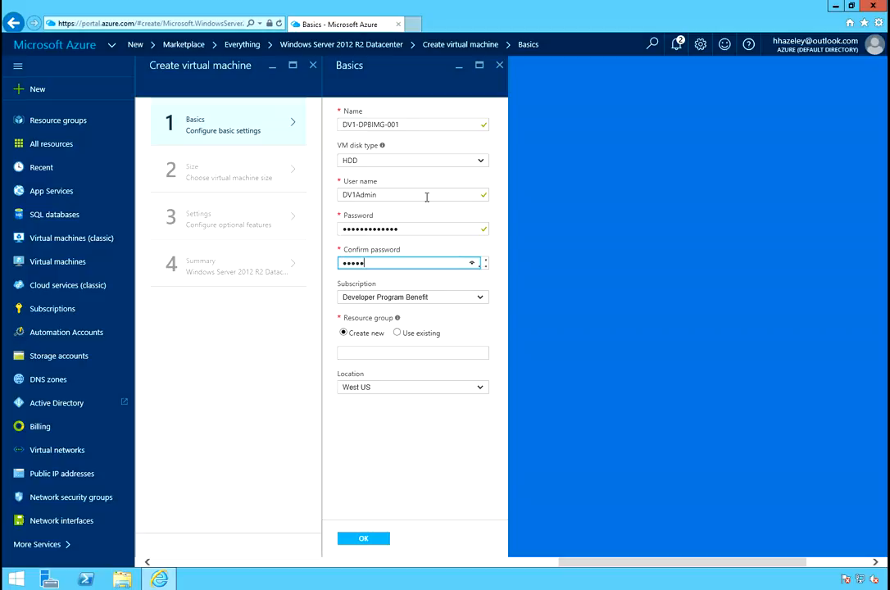
{"action": "type", "text": "*****"}
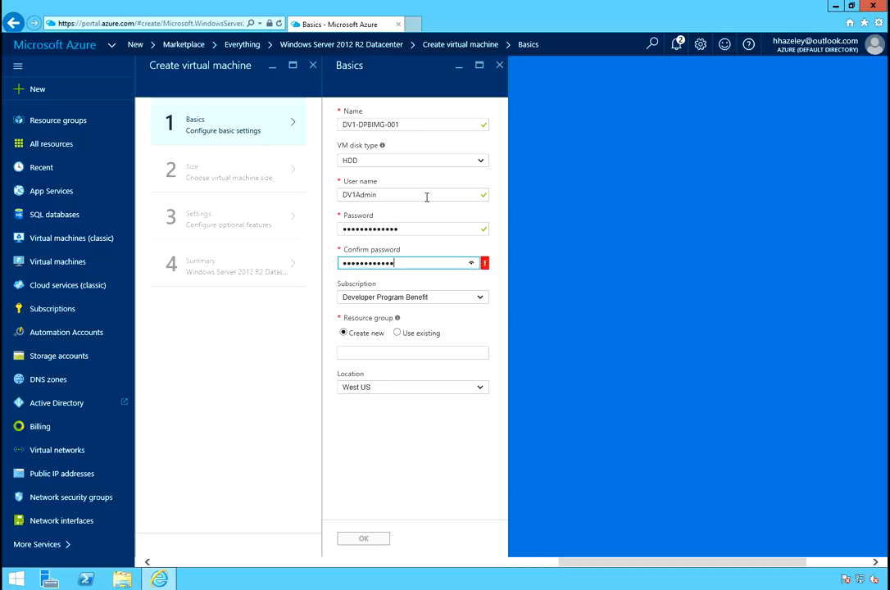
{"action": "key", "text": "Tab"}
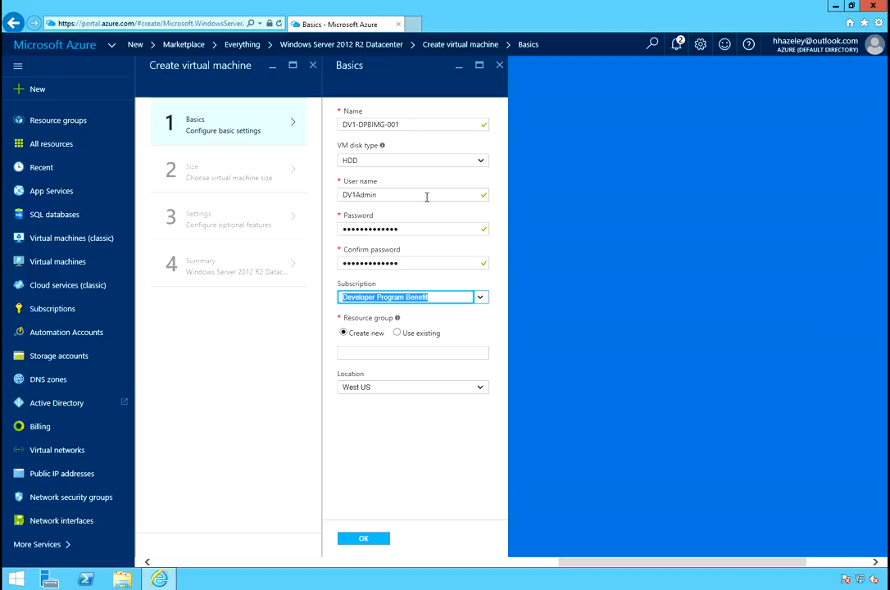
Assign the virtual machine to the existing resource group dvideoRG1 and confirm the basic settings.
{"action": "left_click", "coordinate": [398, 334]}
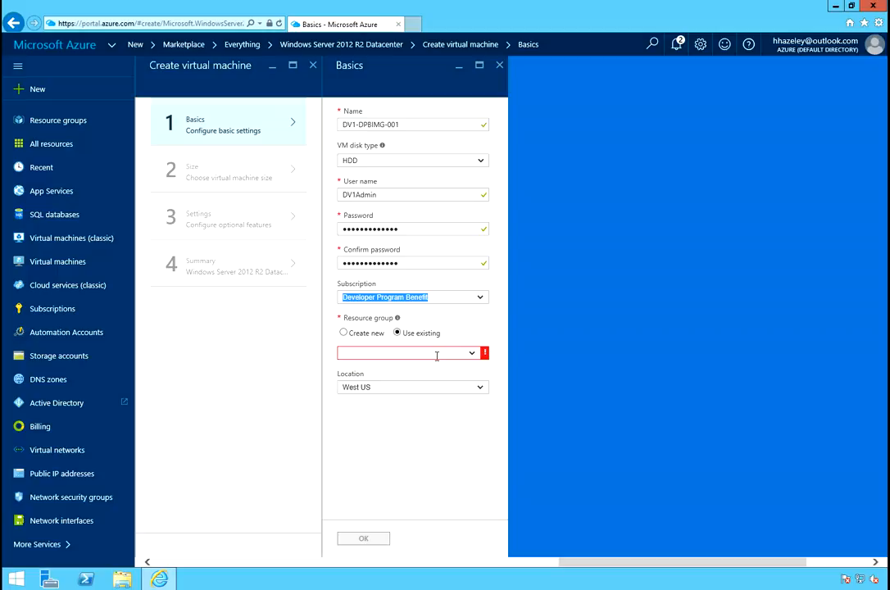
{"action": "left_click", "coordinate": [437, 356]}
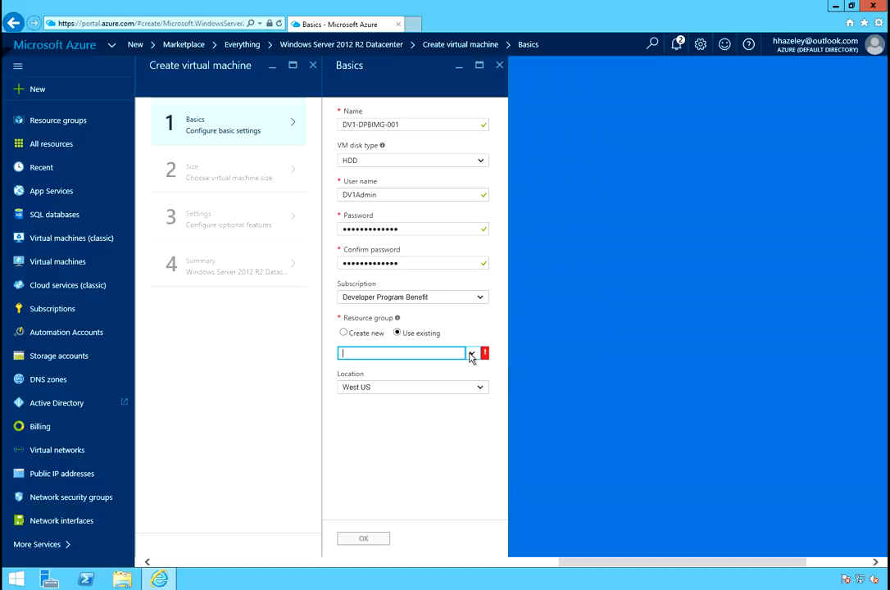
{"action": "left_click", "coordinate": [472, 356]}
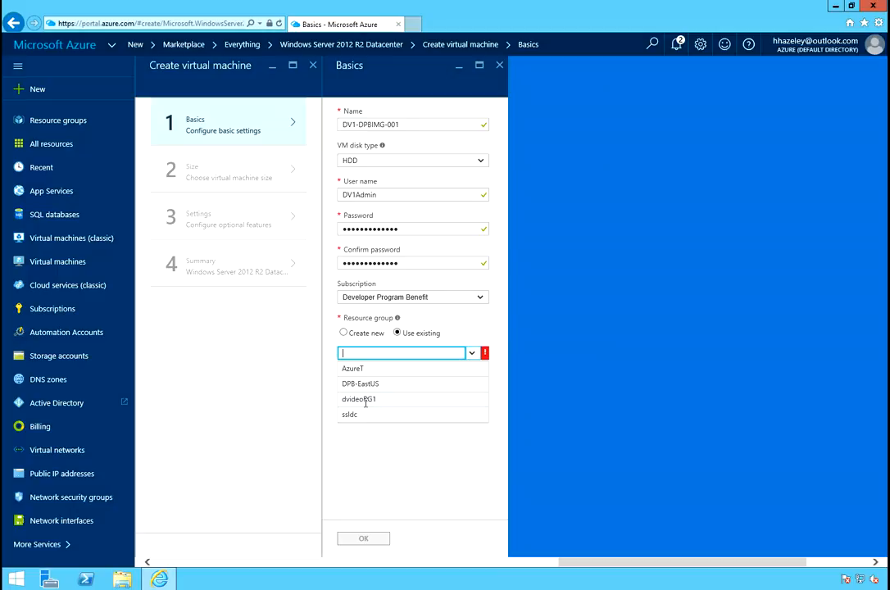
{"action": "left_click", "coordinate": [366, 401]}
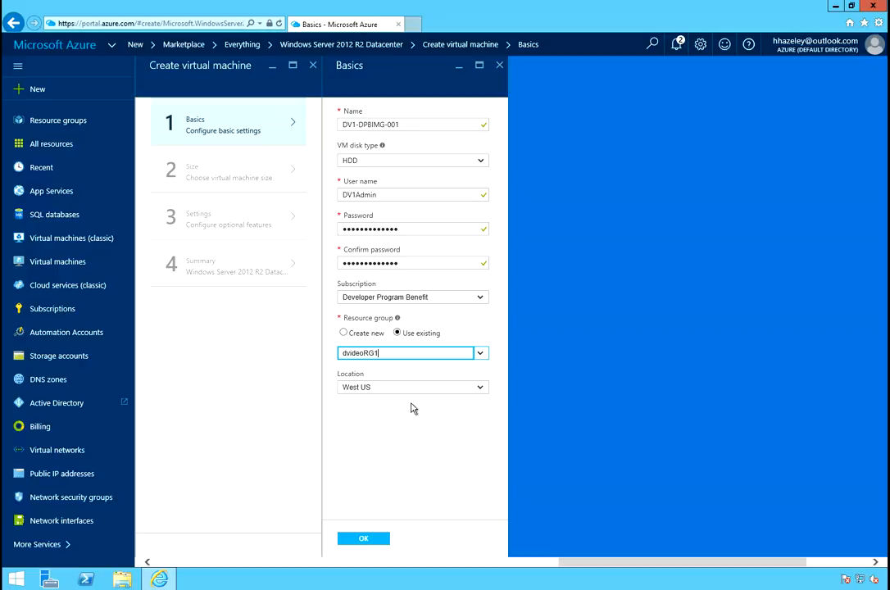
{"action": "left_click", "coordinate": [371, 541]}
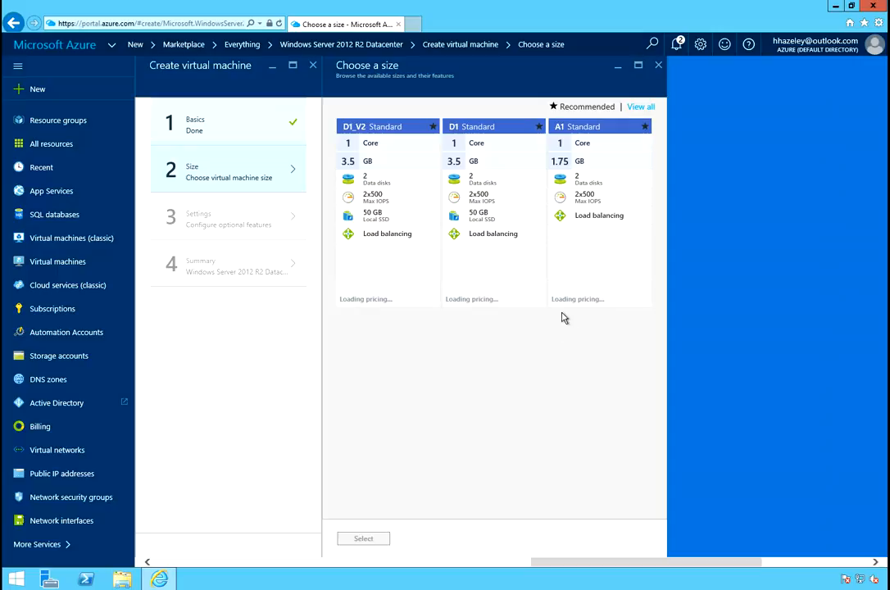
Show all virtual machine sizes and select the A1 Basic size.
{"action": "left_click", "coordinate": [645, 108]}
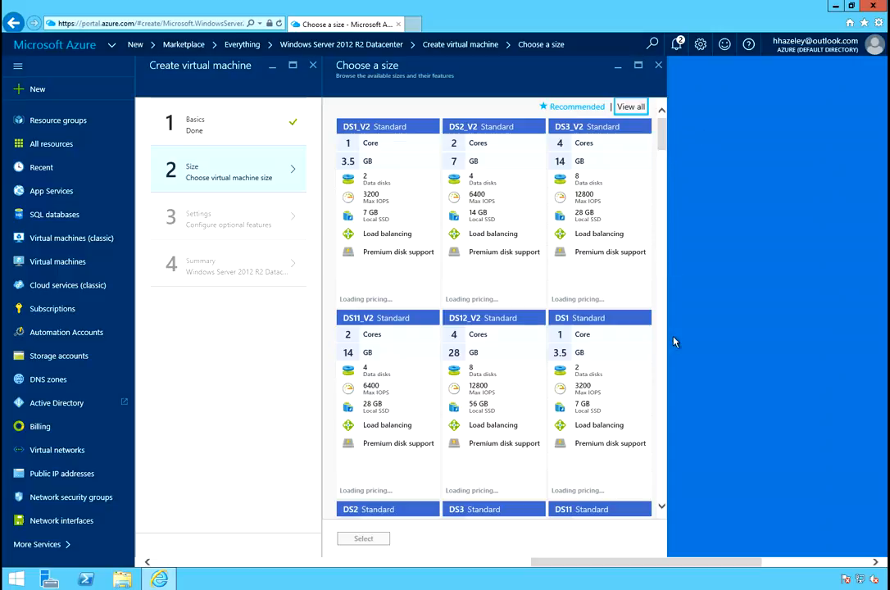
{"action": "left_click", "coordinate": [662, 506]}
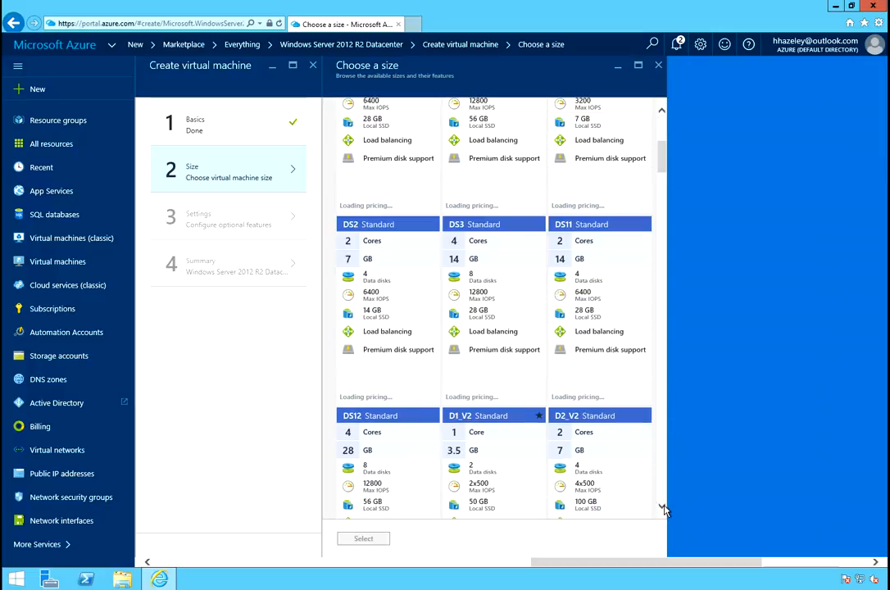
{"action": "left_click", "coordinate": [664, 509]}
{"action": "left_click", "coordinate": [663, 510]}
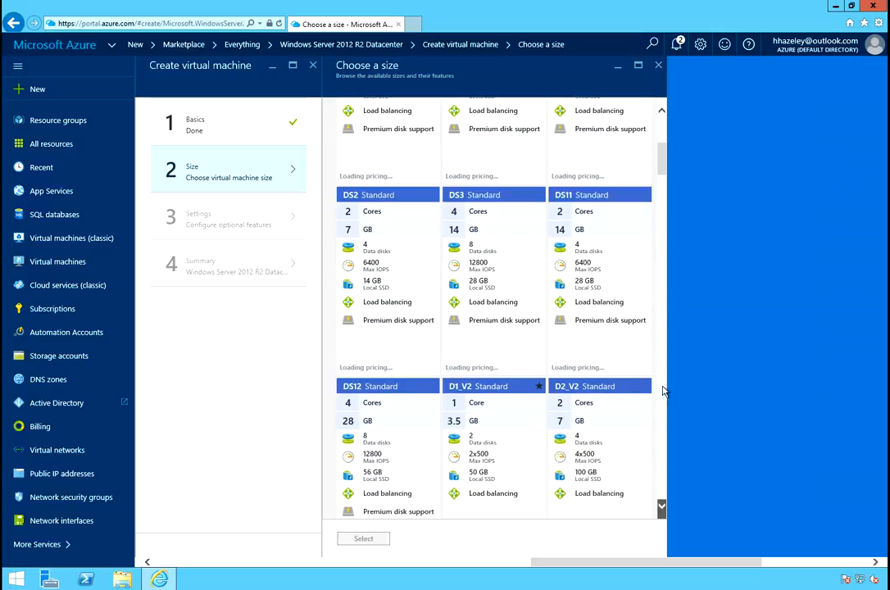
{"action": "left_click", "coordinate": [663, 502]}
{"action": "left_click", "coordinate": [663, 506]}
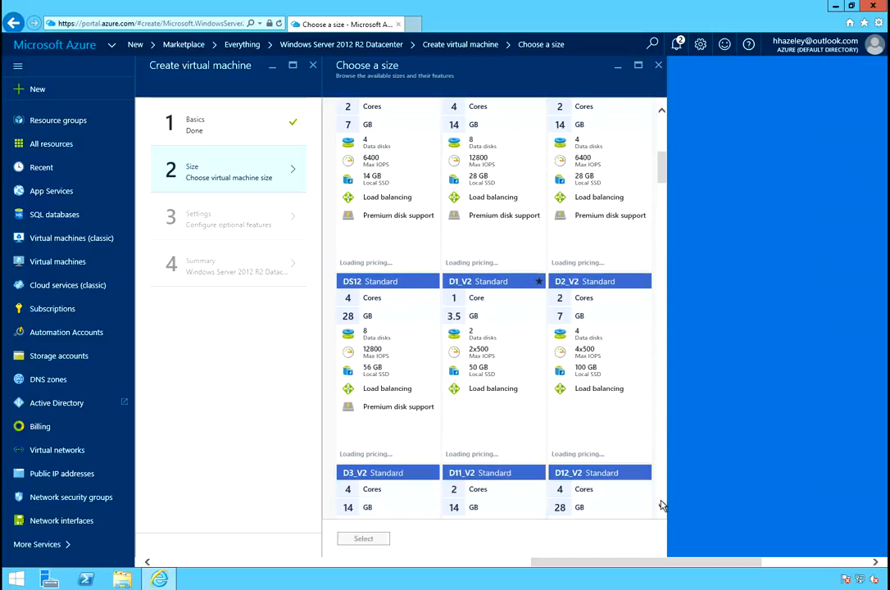
{"action": "left_click", "coordinate": [662, 506]}
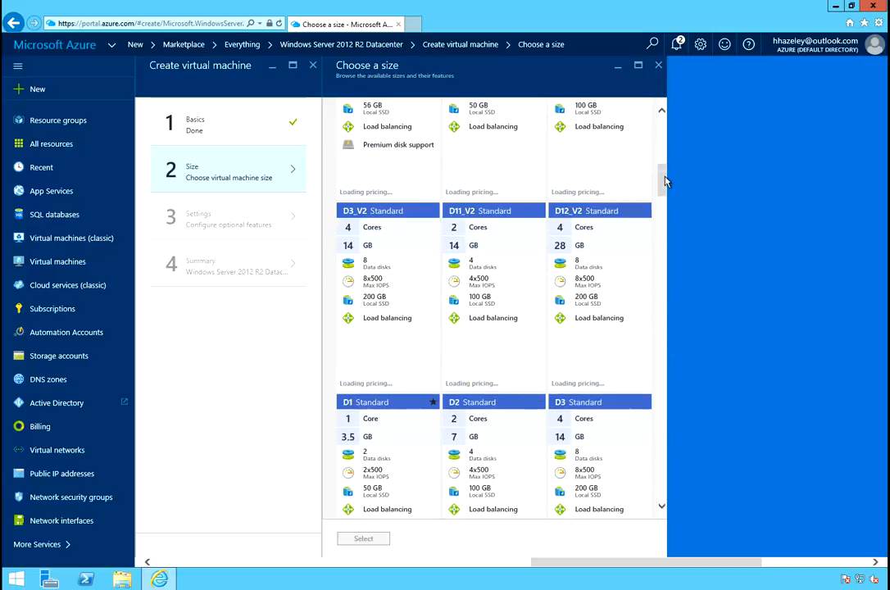
{"action": "left_click", "coordinate": [665, 191]}
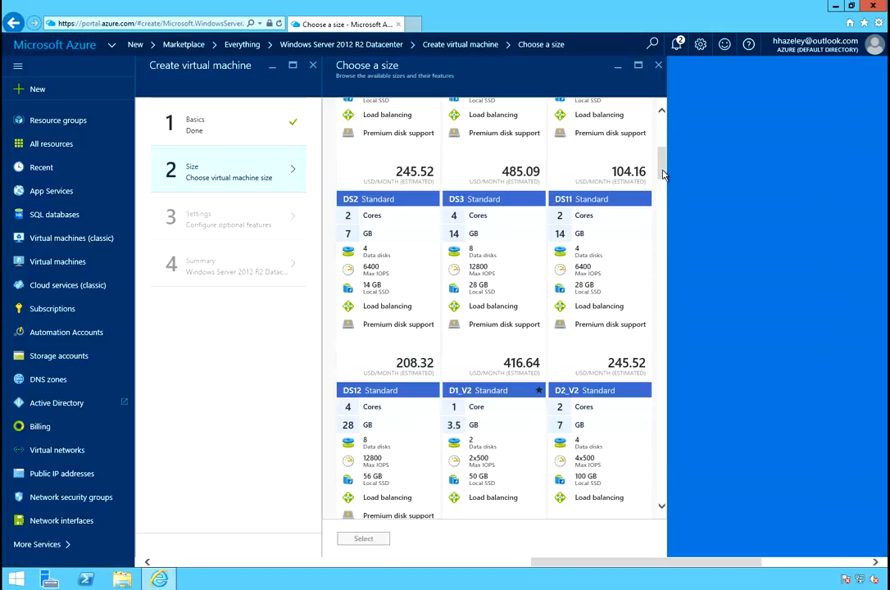
{"action": "scroll", "coordinate": [660, 277], "scroll_direction": "down", "scroll_amount": 5}
{"action": "scroll", "coordinate": [660, 368], "scroll_direction": "down", "scroll_amount": 10}
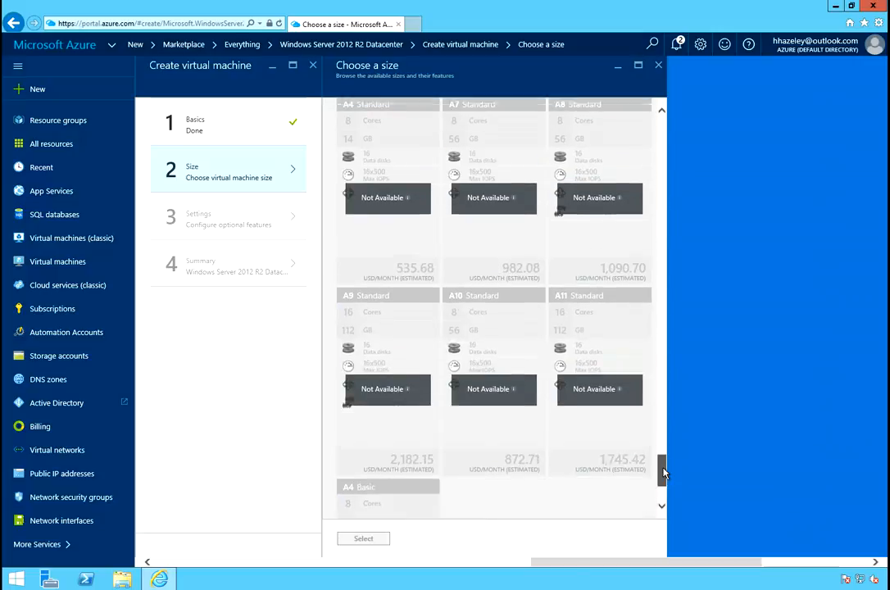
{"action": "left_click_drag", "start_coordinate": [664, 426], "coordinate": [667, 332]}
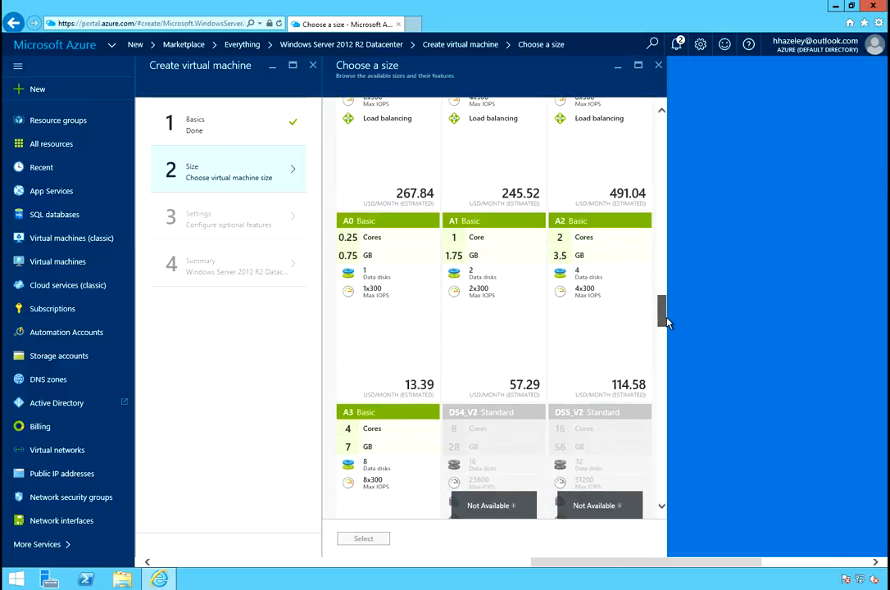
{"action": "mouse_move", "coordinate": [668, 323]}
{"action": "left_mouse_down"}
{"action": "mouse_move", "coordinate": [671, 305]}
{"action": "mouse_move", "coordinate": [672, 325]}
{"action": "left_mouse_up"}
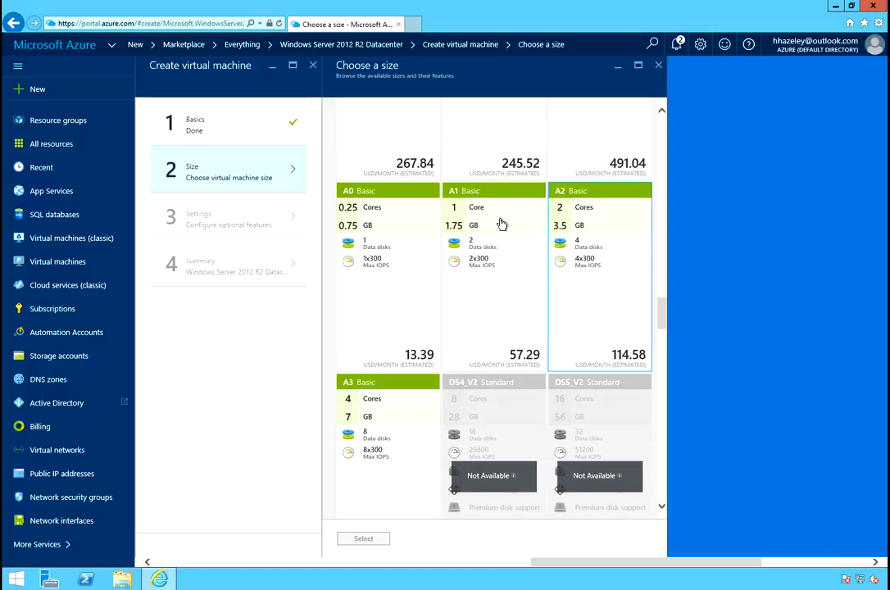
{"action": "left_click", "coordinate": [488, 275]}
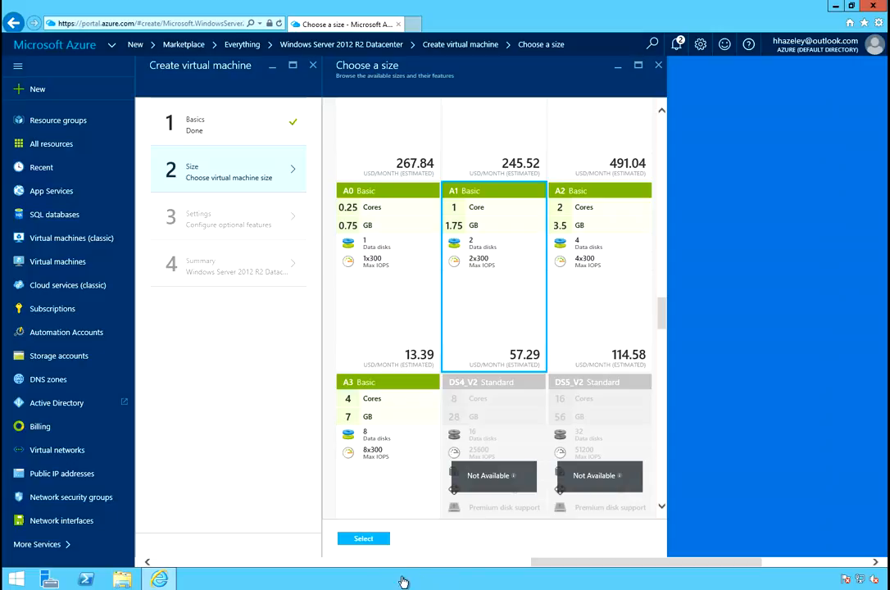
{"action": "left_click", "coordinate": [376, 541]}
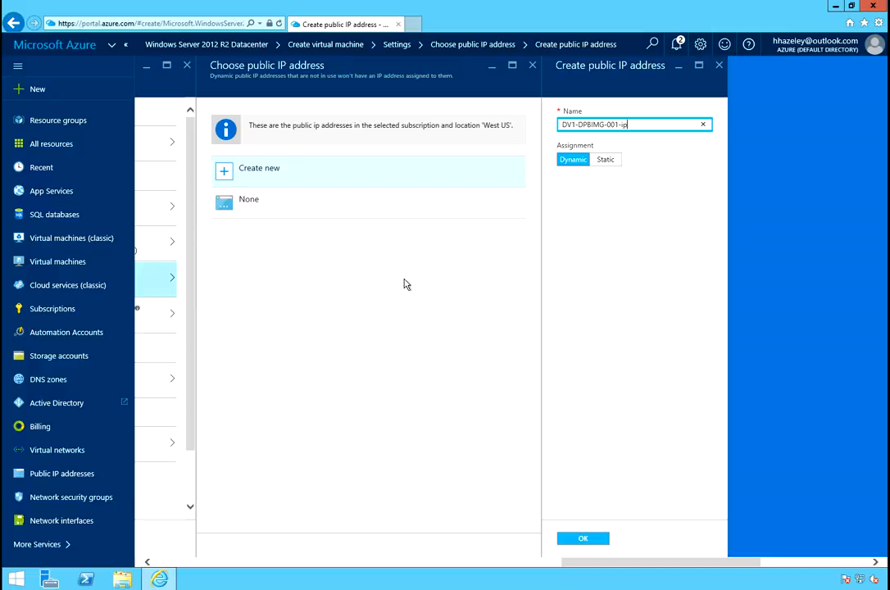
Name the new public IP address DV1-DPBIMG-001 and confirm it.
{"action": "key", "text": "BackSpace"}
{"action": "key", "text": "BackSpace"}
{"action": "key", "text": "BackSpace"}
{"action": "left_click", "coordinate": [590, 539]}
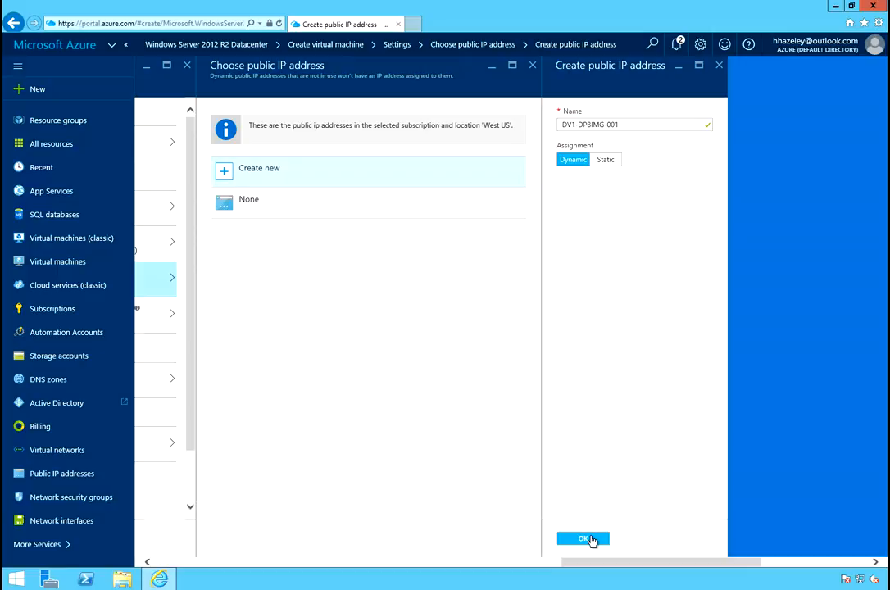
{"action": "left_click", "coordinate": [590, 540]}
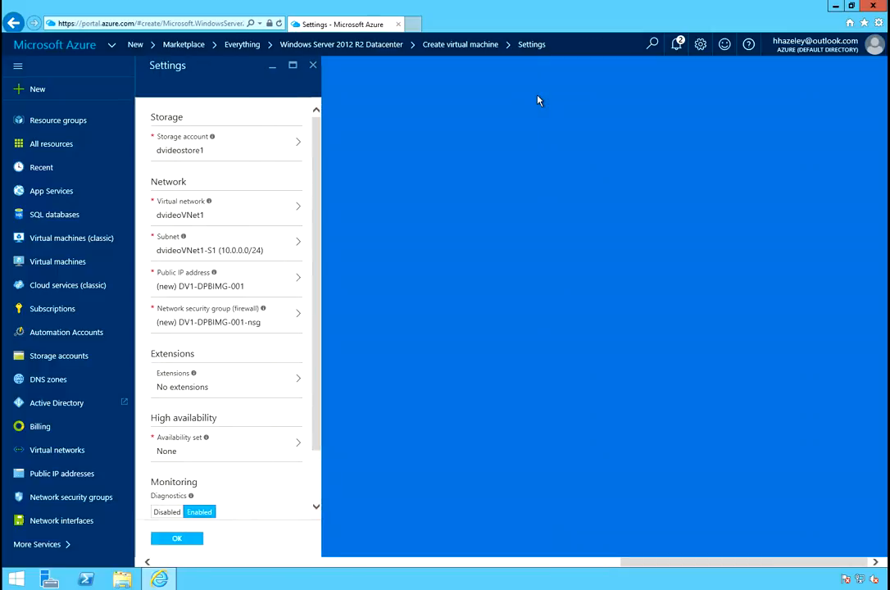
Create a new network security group named WindowsServer-Default.
{"action": "left_click", "coordinate": [220, 325]}
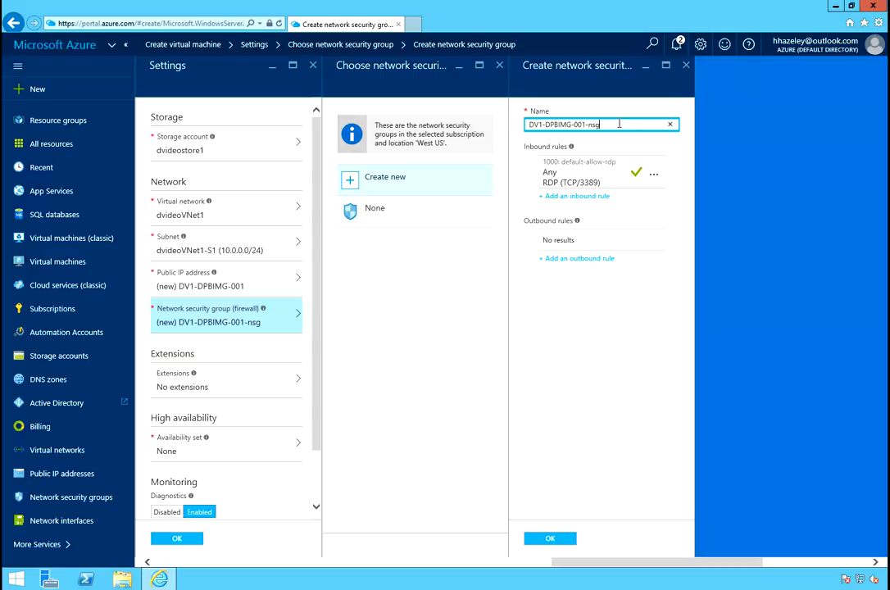
{"action": "left_click_drag", "start_coordinate": [609, 124], "coordinate": [514, 124]}
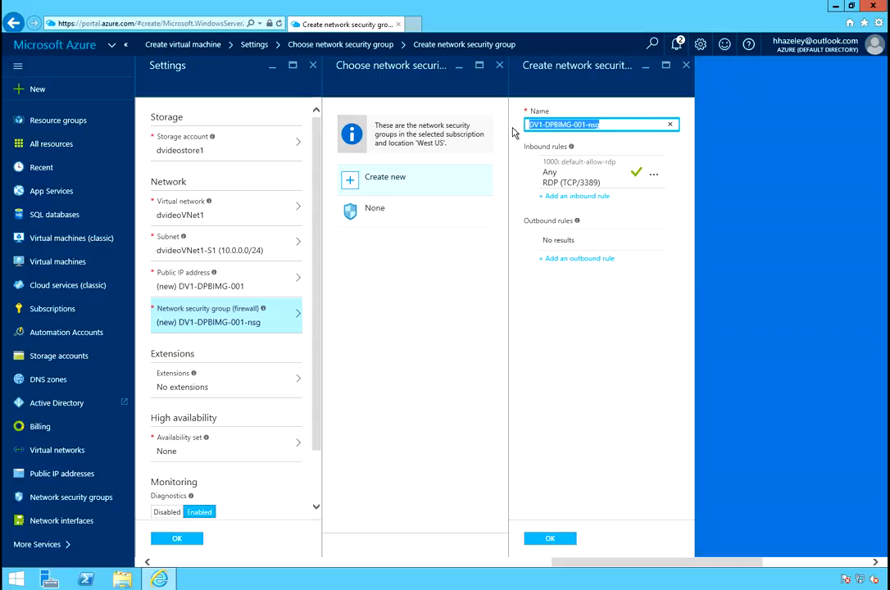
{"action": "type", "text": "Windows"}
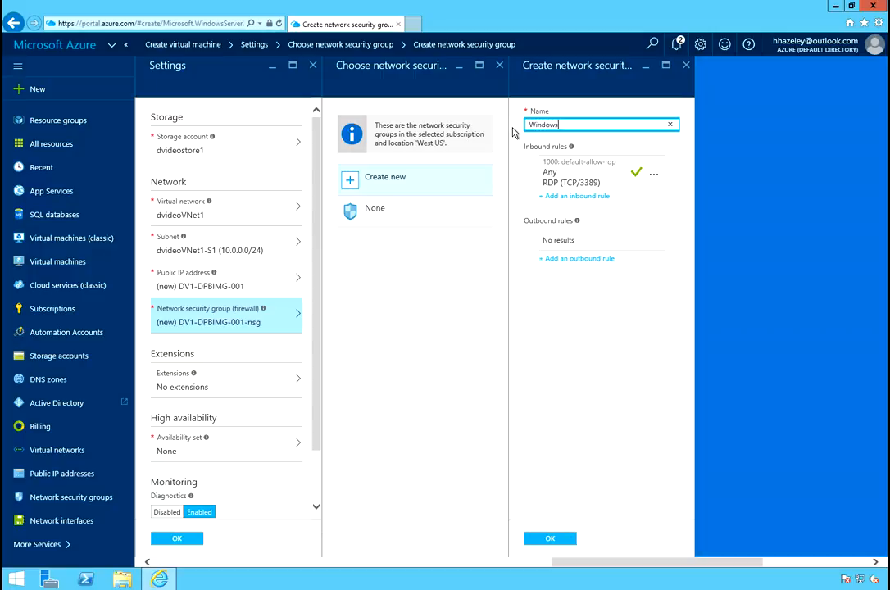
{"action": "type", "text": "Server-Default"}
{"action": "left_click", "coordinate": [538, 544]}
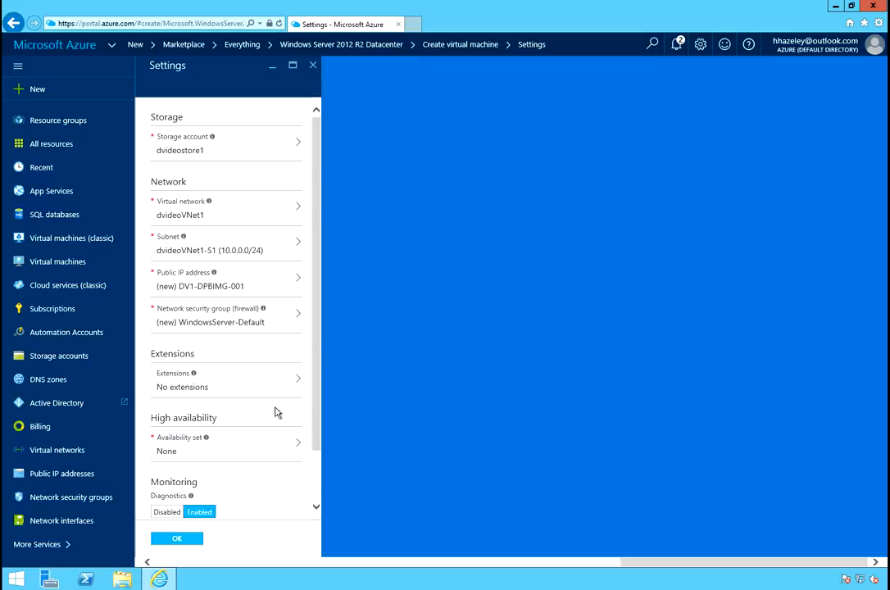
Confirm the virtual machine's optional settings, including diagnostics storage account dvideostore1.
{"action": "scroll", "coordinate": [312, 403], "scroll_direction": "down", "scroll_amount": 1}
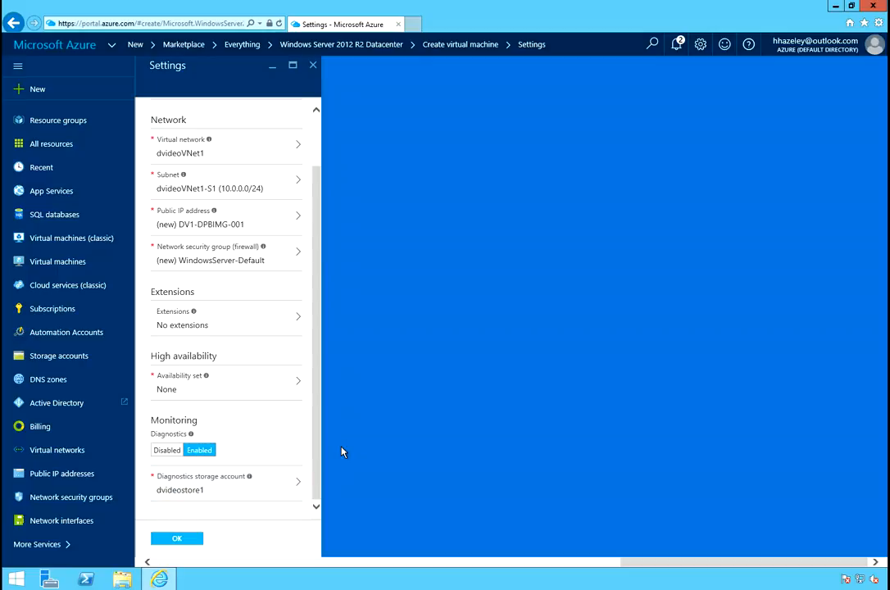
{"action": "left_click", "coordinate": [180, 541]}
{"action": "left_click", "coordinate": [178, 540]}
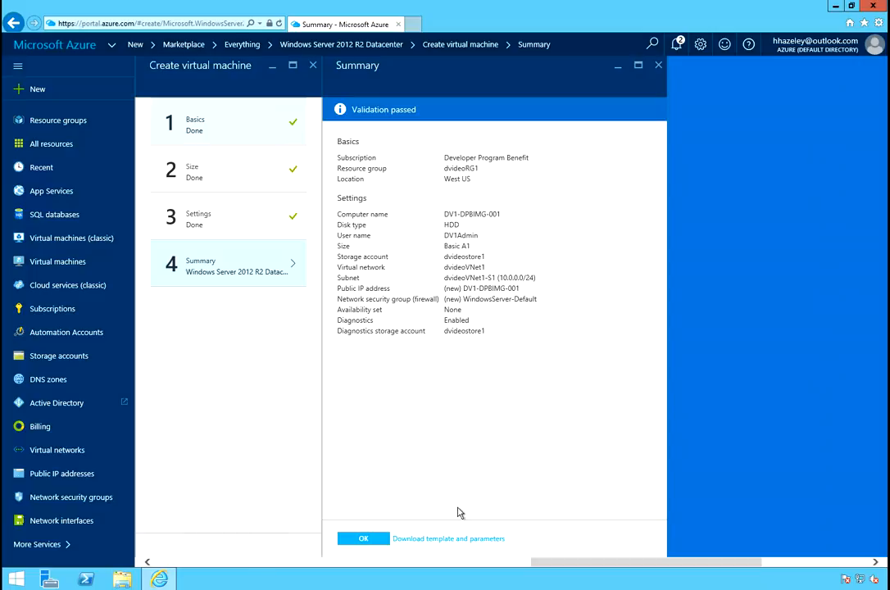
Copy the validated summary of the virtual machine settings and submit the virtual machine for creation.
{"action": "left_click_drag", "start_coordinate": [495, 334], "coordinate": [346, 160]}
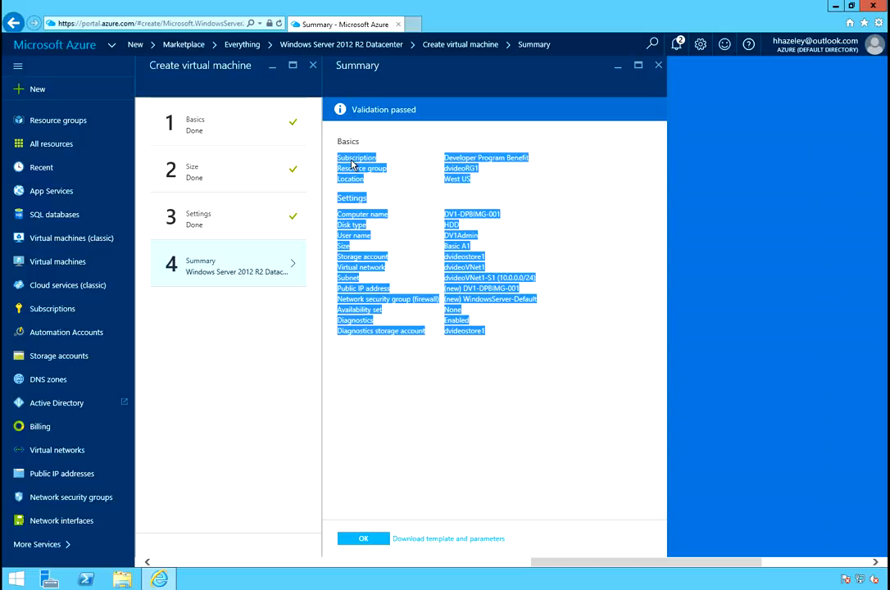
{"action": "right_click", "coordinate": [349, 161]}
{"action": "left_click", "coordinate": [310, 179]}
{"action": "left_click", "coordinate": [420, 474]}
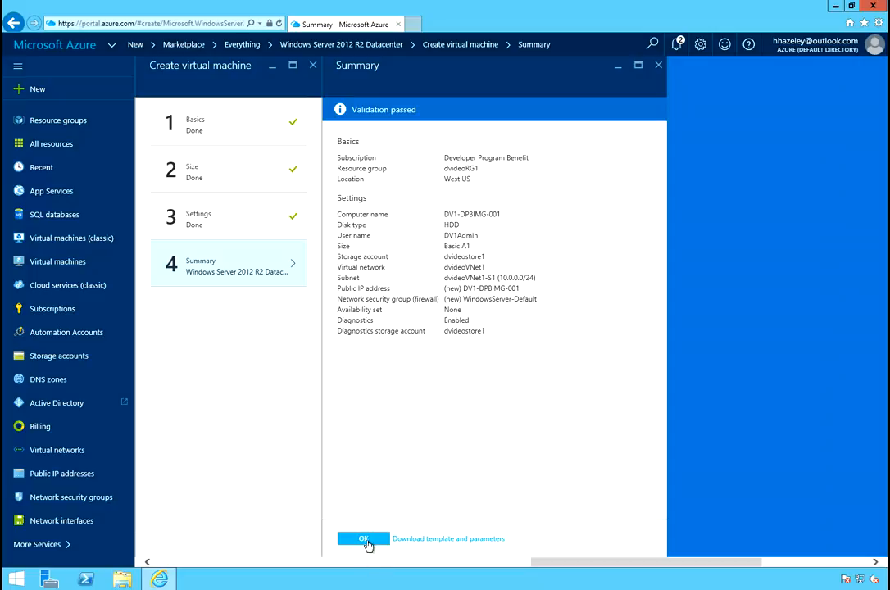
{"action": "left_click", "coordinate": [367, 539]}
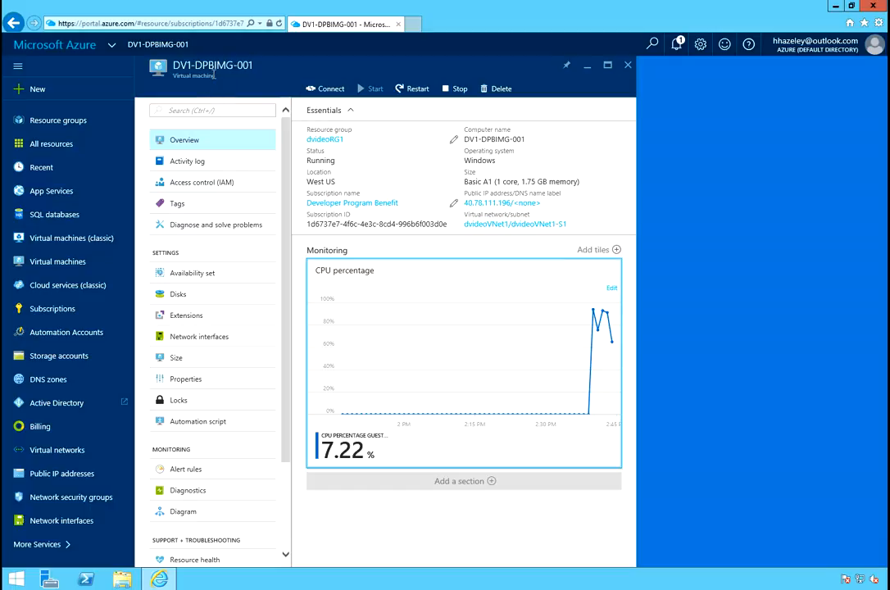
Open the remote desktop connection file for DV1-DPBIMG-001 and accept connecting to the unidentified publisher.
{"action": "left_click", "coordinate": [328, 91]}
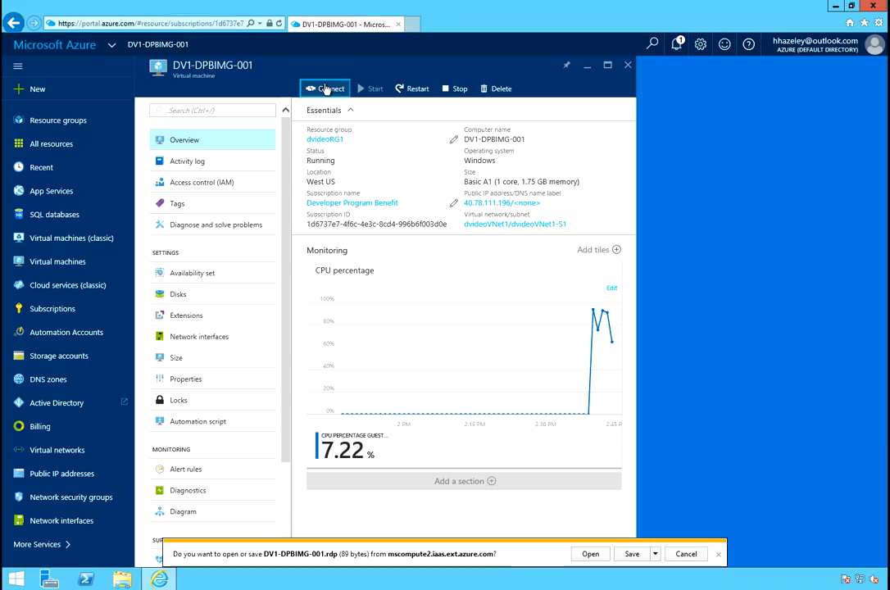
{"action": "left_click", "coordinate": [590, 554]}
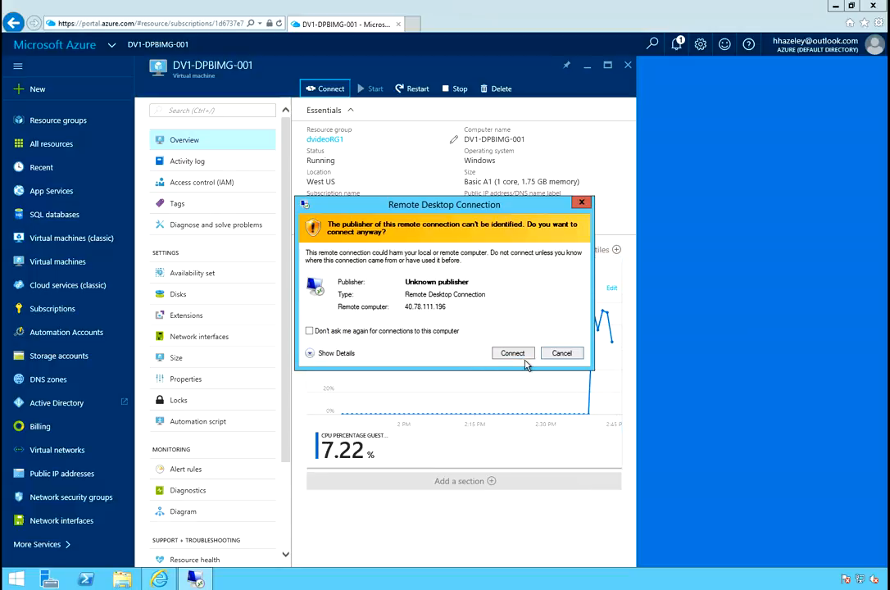
{"action": "left_click", "coordinate": [510, 353]}
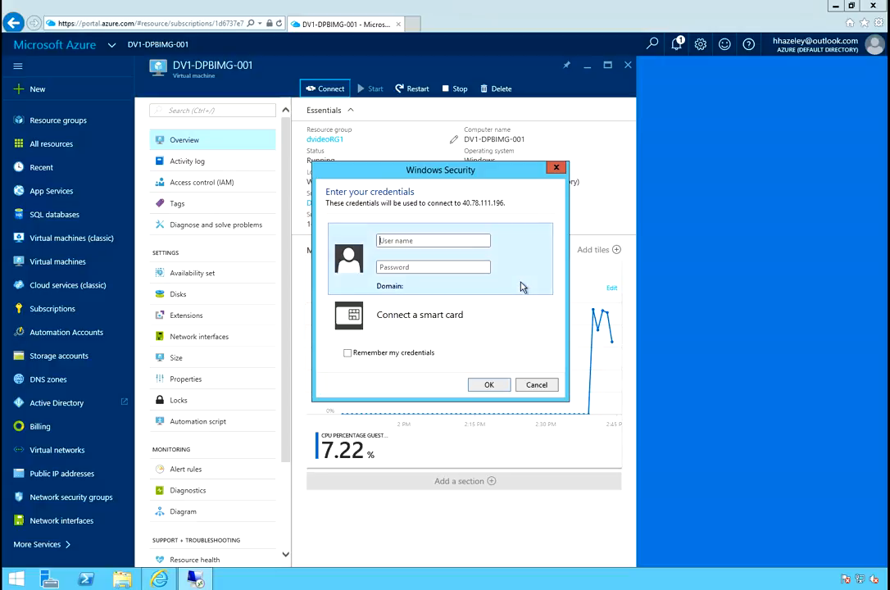
Sign in with user name dv1admin and the administrator password, accepting the certificate warning.
{"action": "type", "text": "dv1admin"}
{"action": "key", "text": "Tab"}
{"action": "type", "text": "•••••••••••••"}
{"action": "key", "text": "Return"}
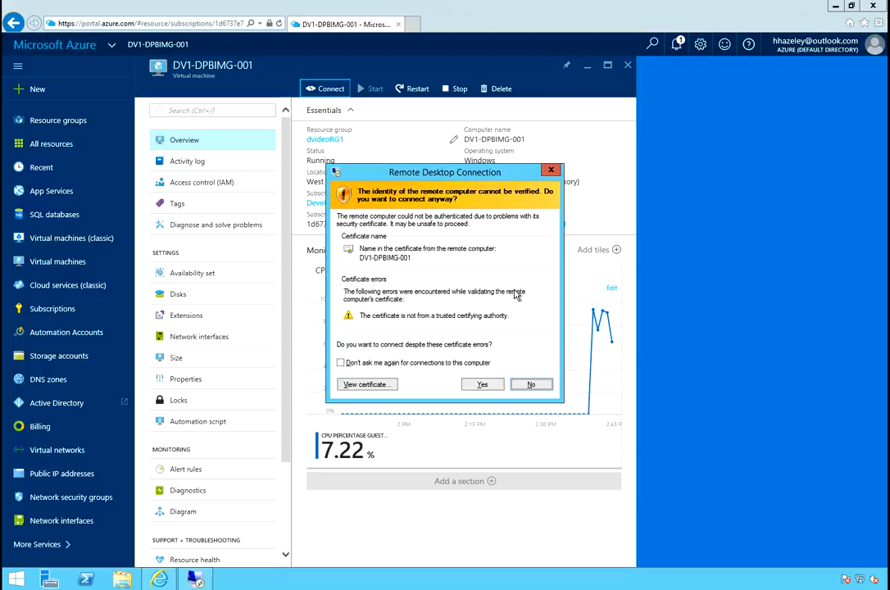
{"action": "left_click", "coordinate": [486, 385]}
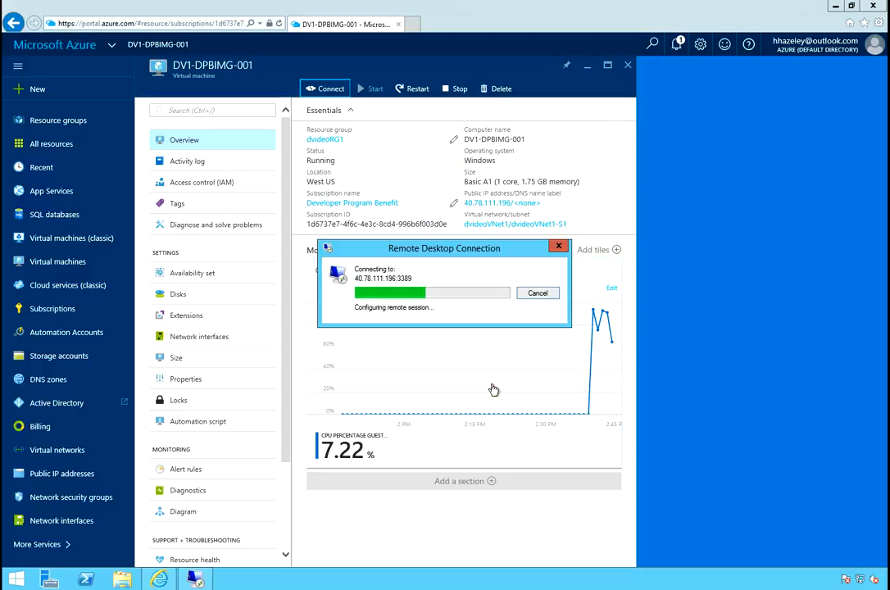